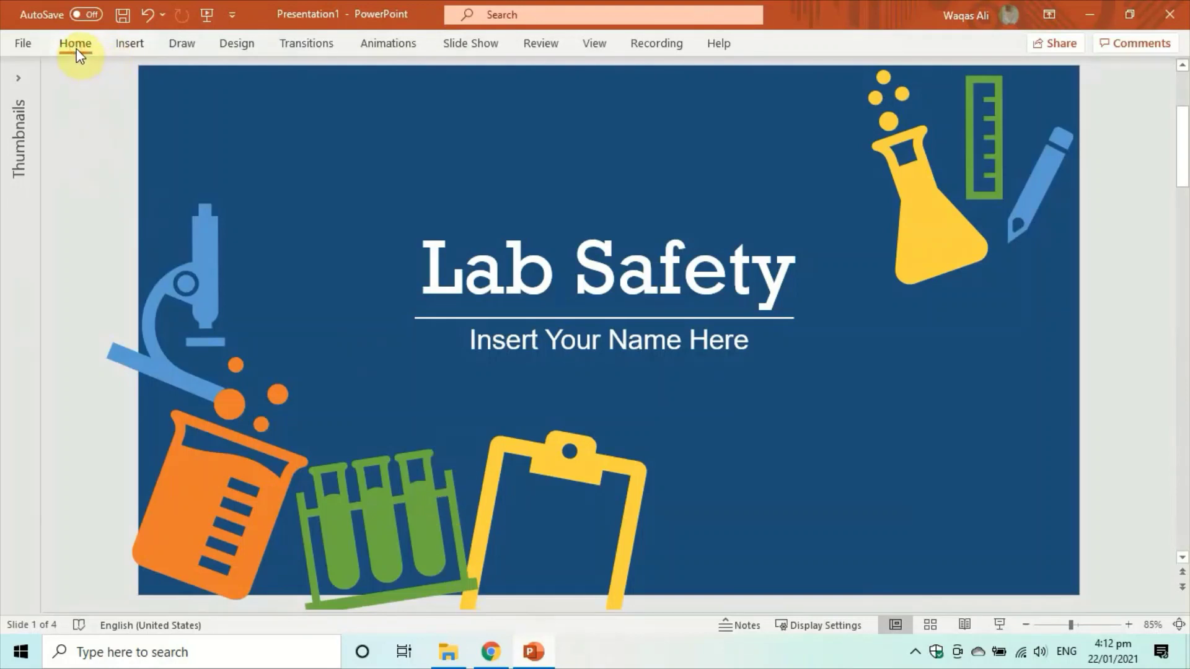
- Open the Replace Font dialog from the Home tab's Replace menu and list the deck's fonts
click(77, 50)
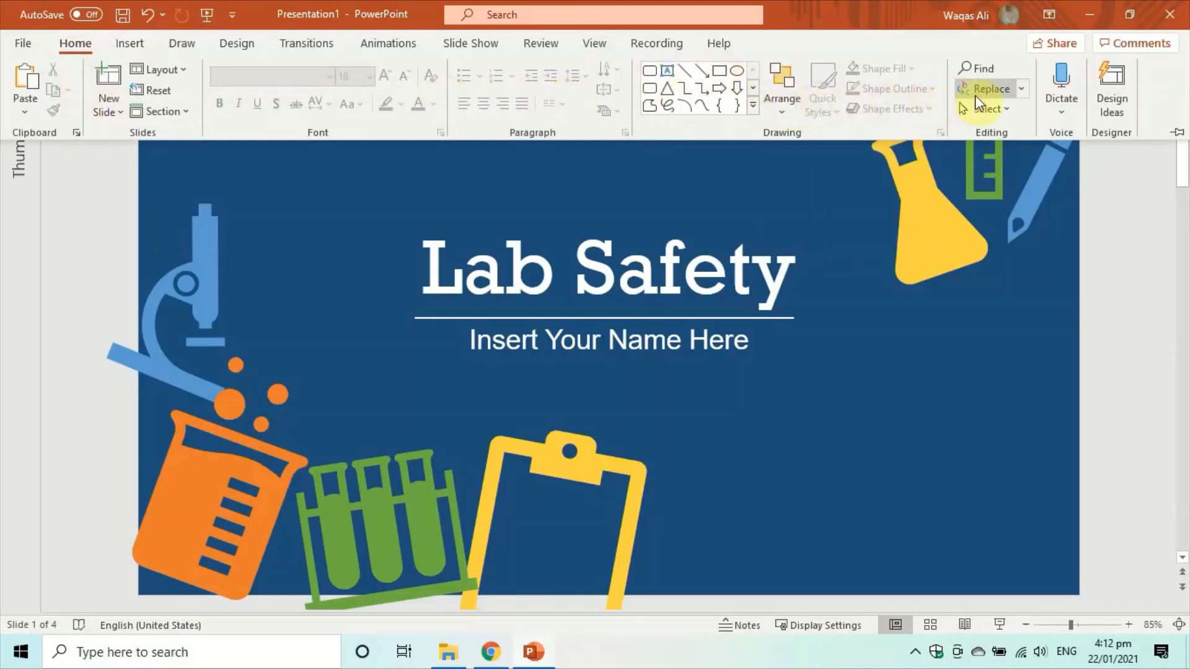
click(1021, 92)
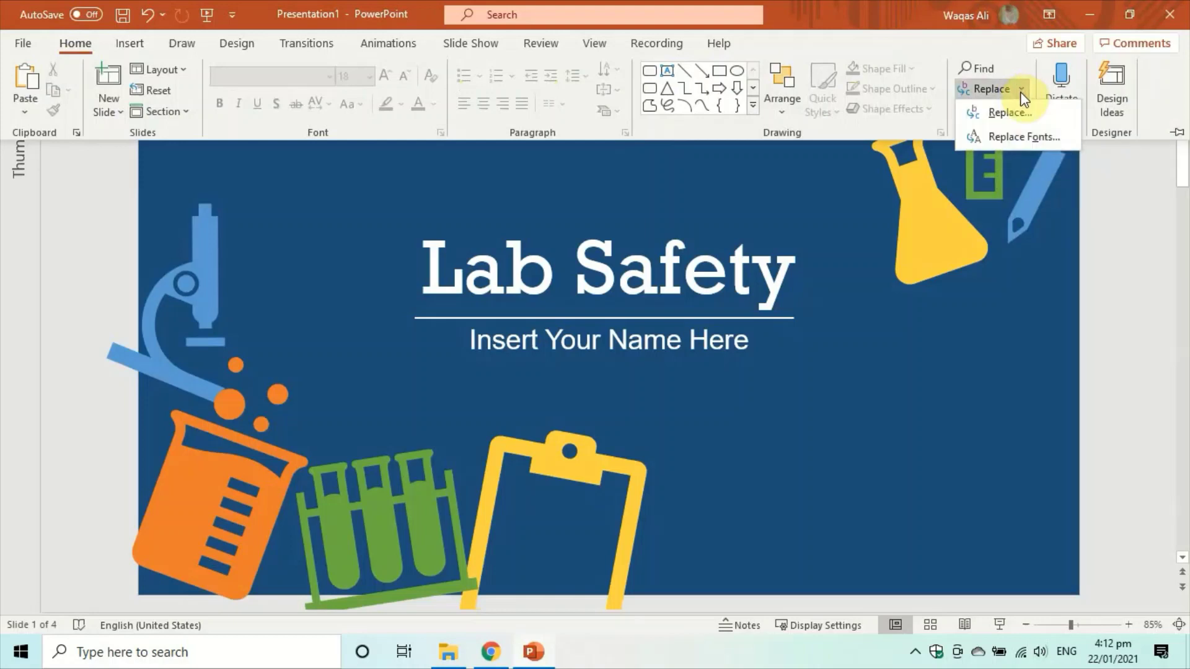
click(1010, 139)
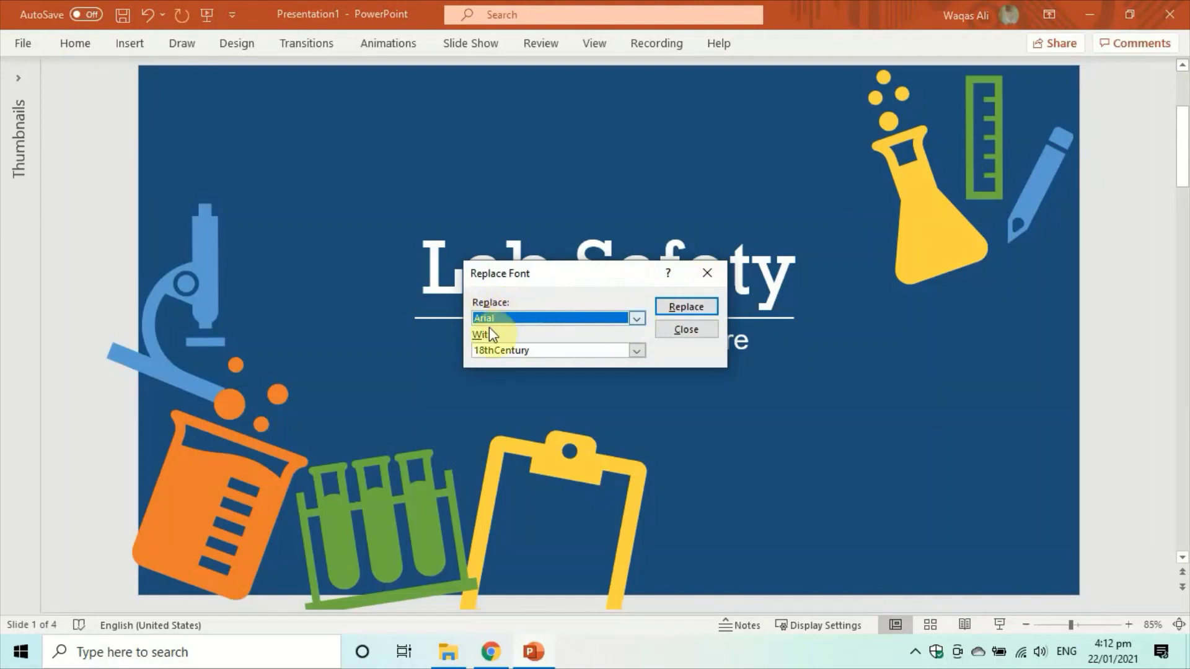
click(636, 318)
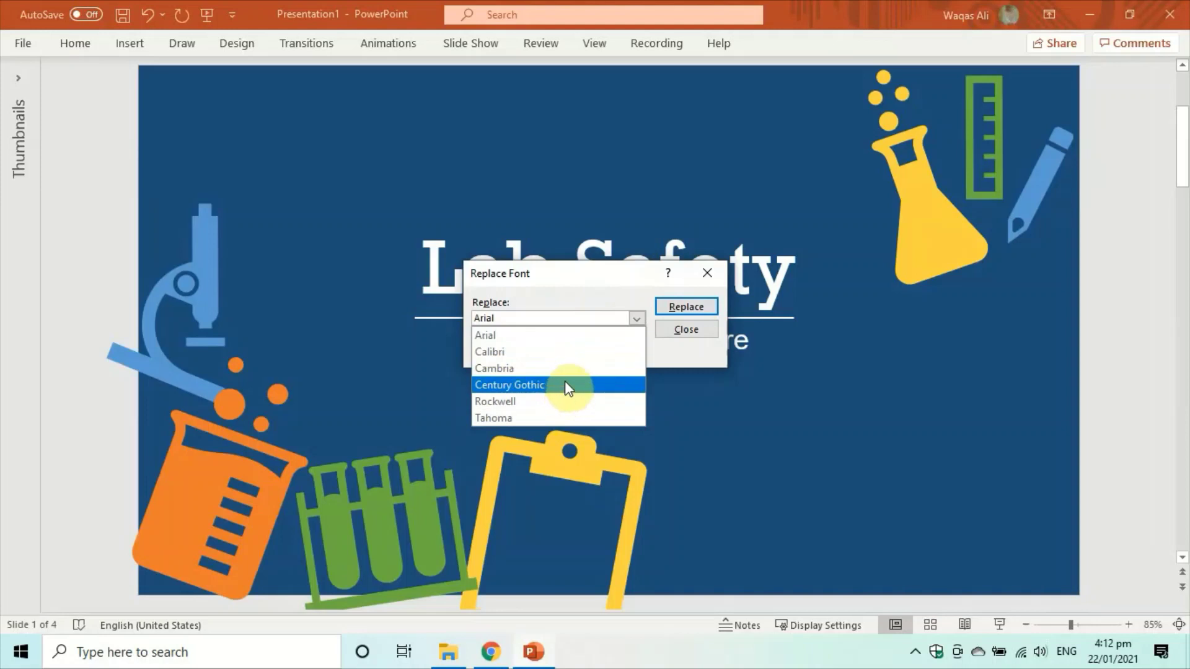
- Set Replace to Arial and With to Century Gothic, then apply the replacement
click(564, 335)
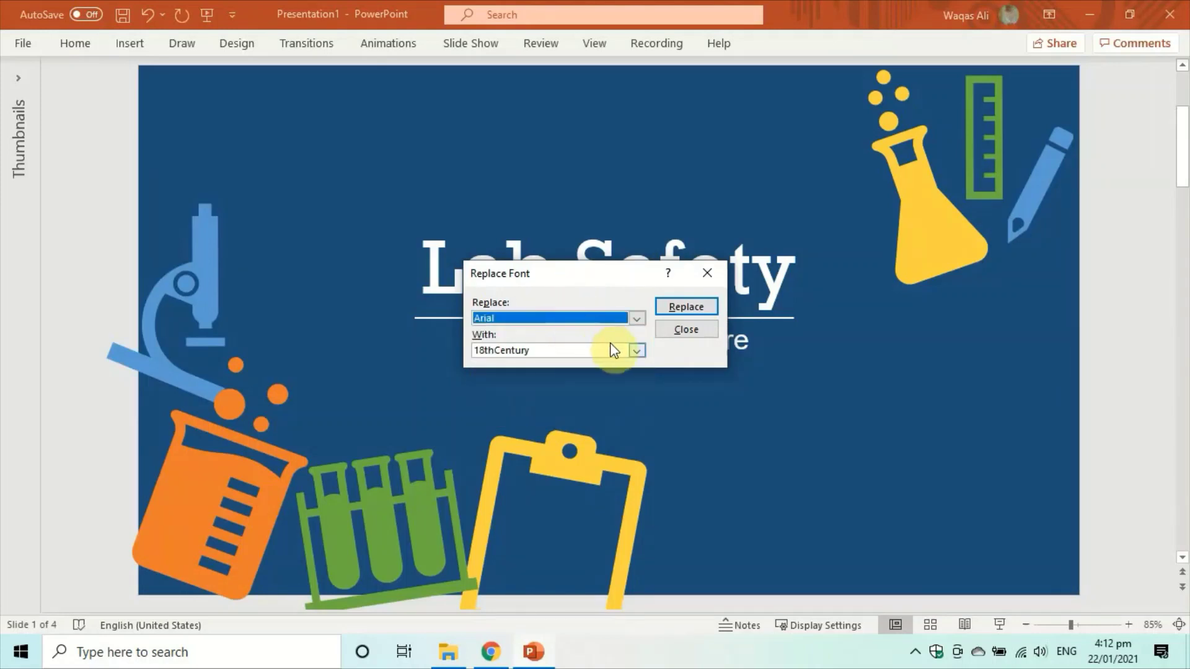
click(636, 352)
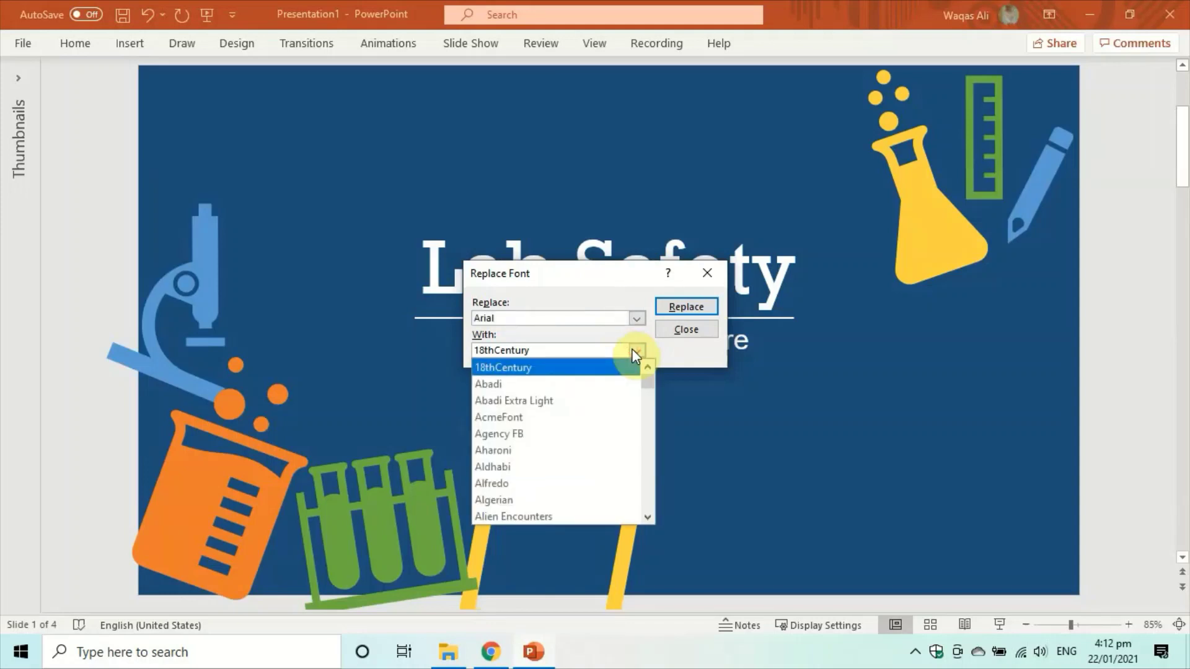
key(c)
key(Down)
key(Down)
key(Down)
key(Down)
key(Down)
key(Down)
key(Down)
key(Down)
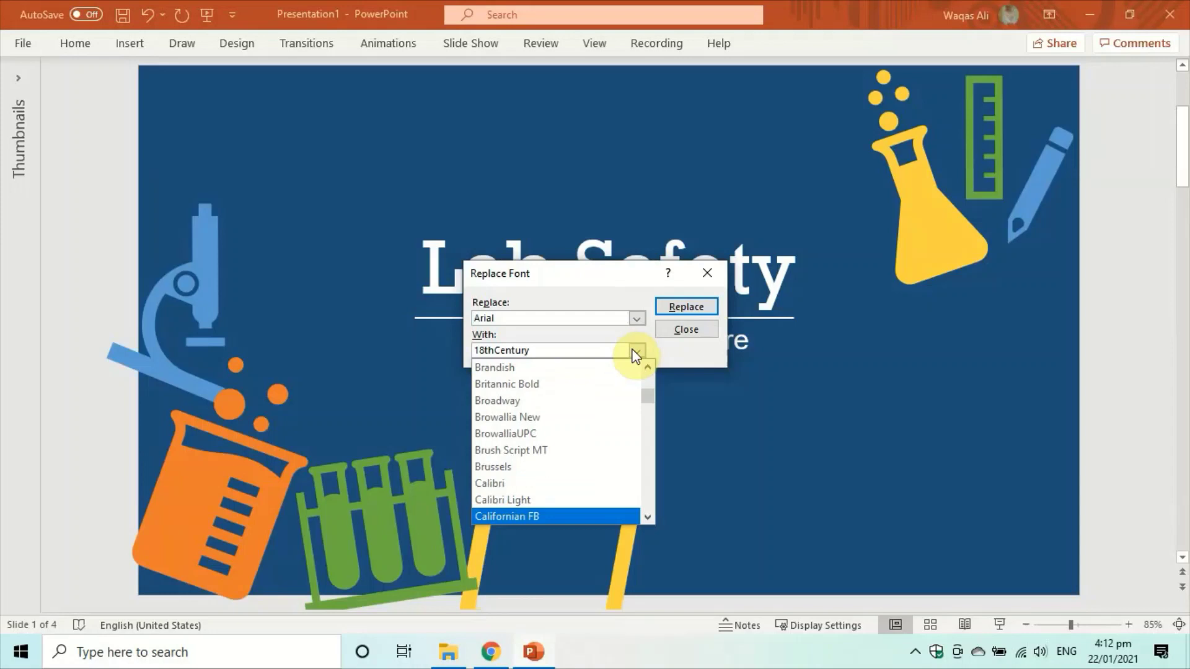
key(Down)
key(Down)
key(Down)
key(Down)
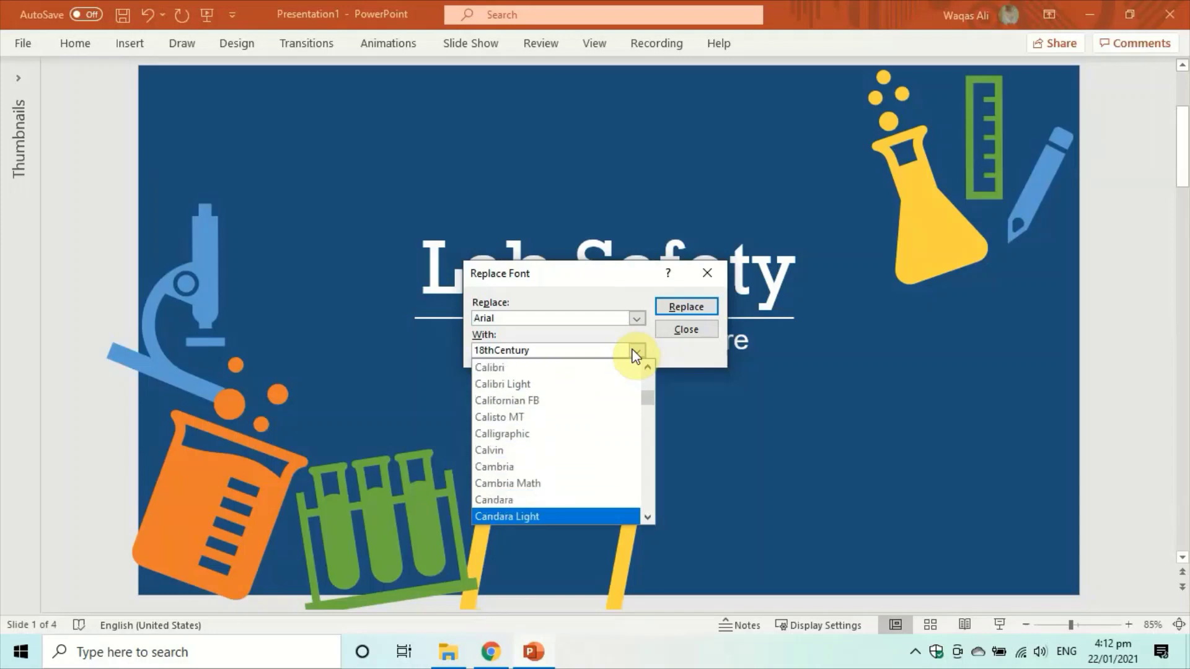
key(Down)
key(Down)
key(Down)
key(Down)
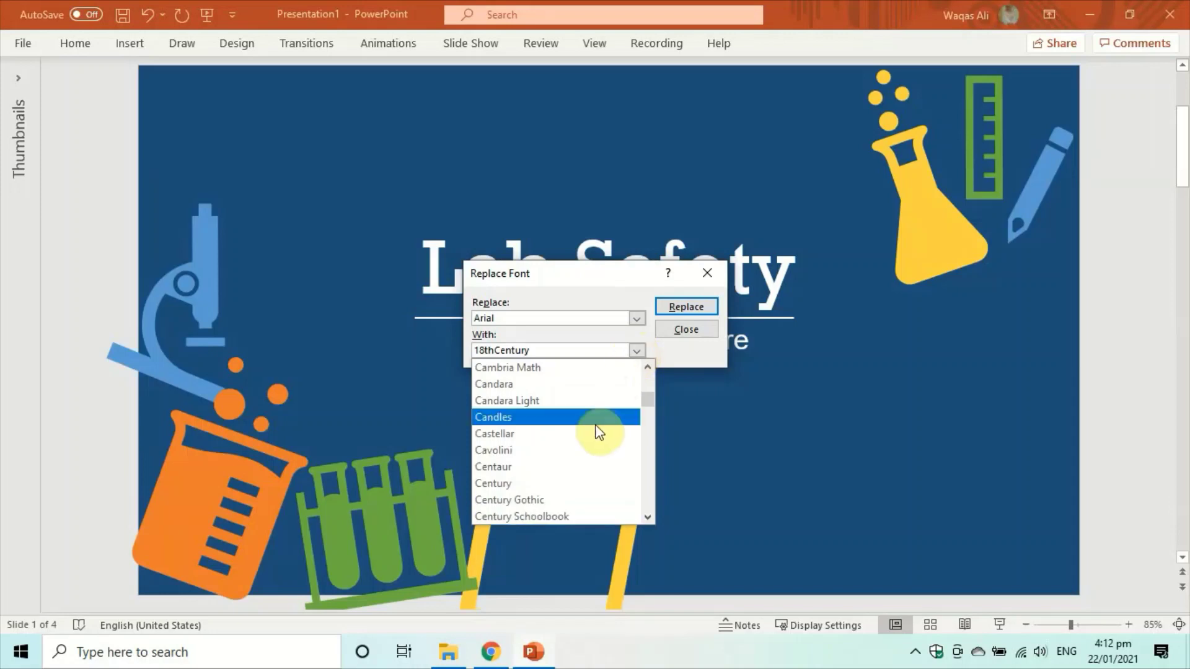
click(548, 500)
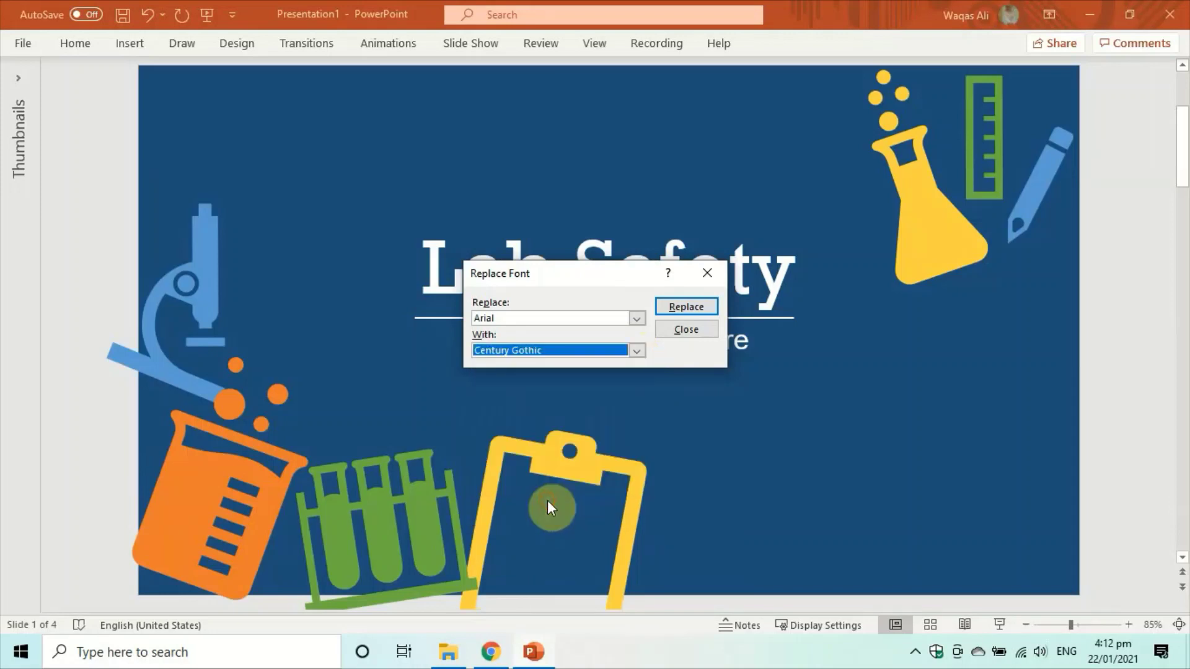
click(685, 312)
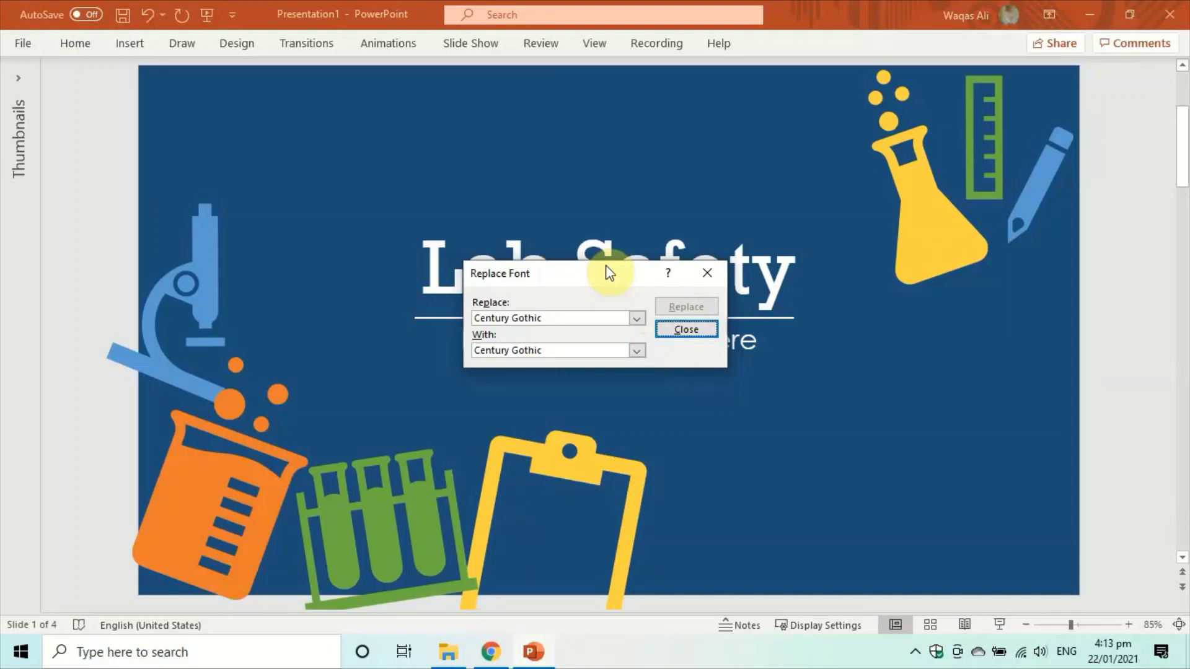
- Replace Calibri and then Cambria with Century Gothic
click(636, 319)
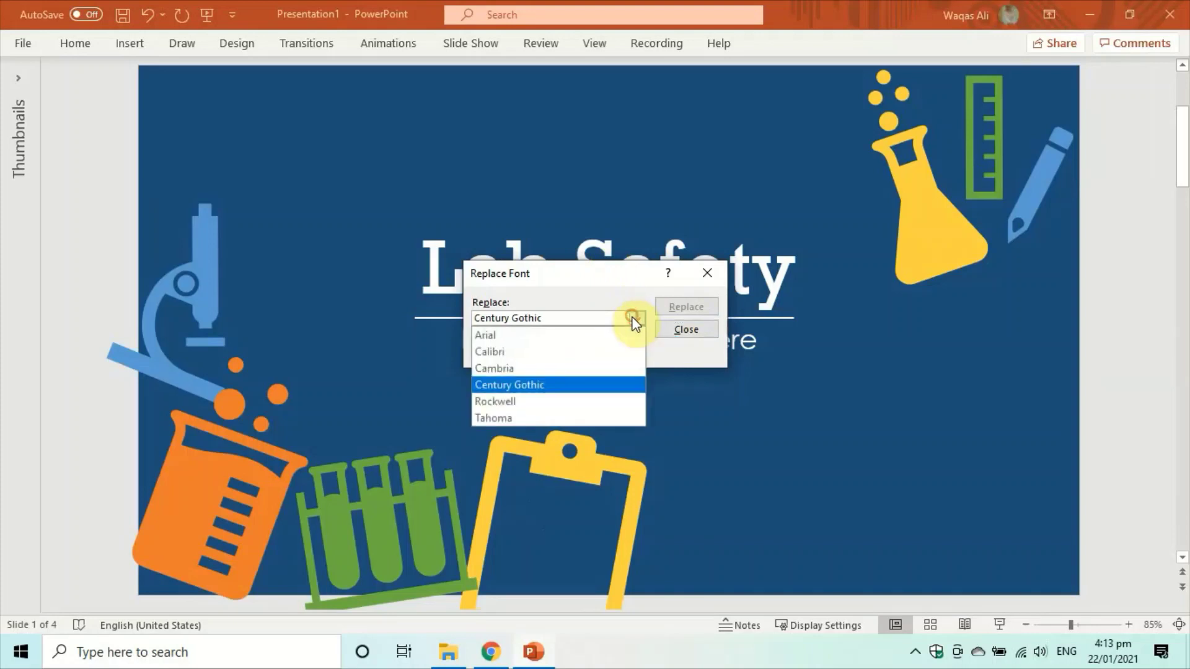
click(611, 350)
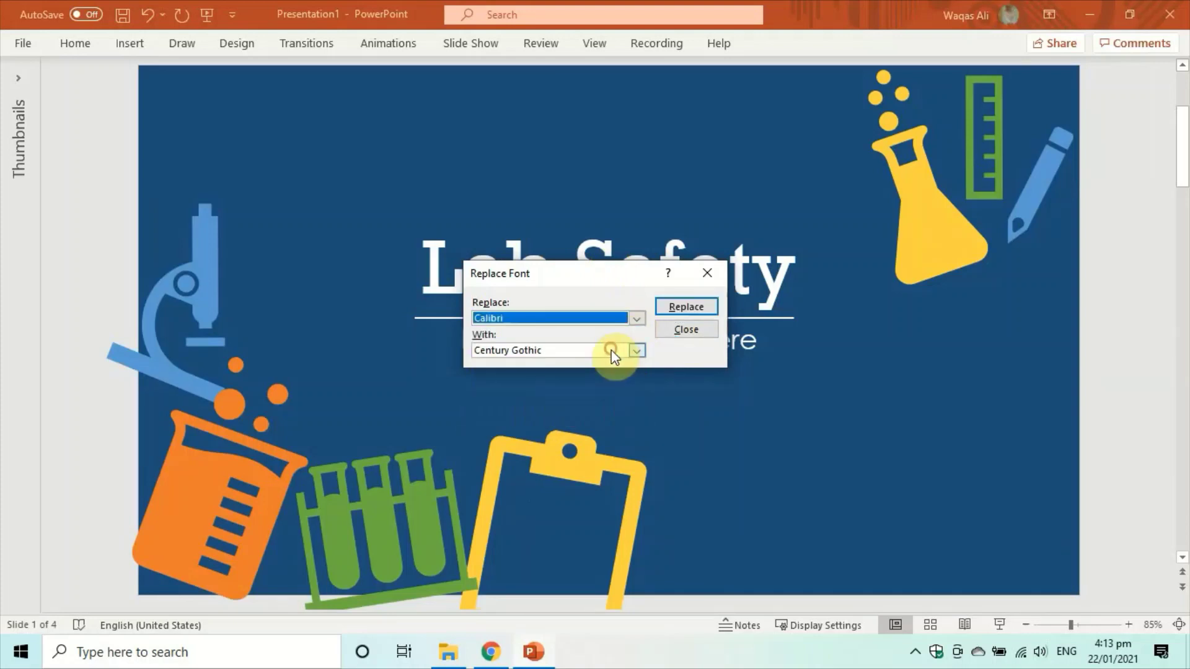
click(686, 310)
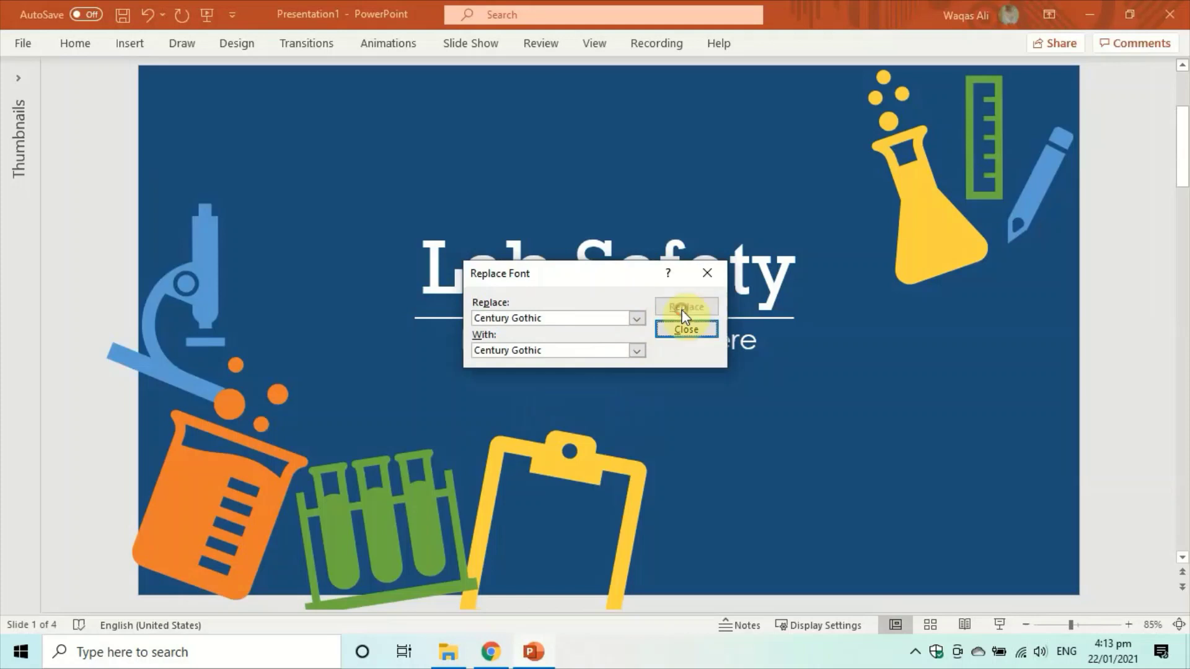
click(639, 318)
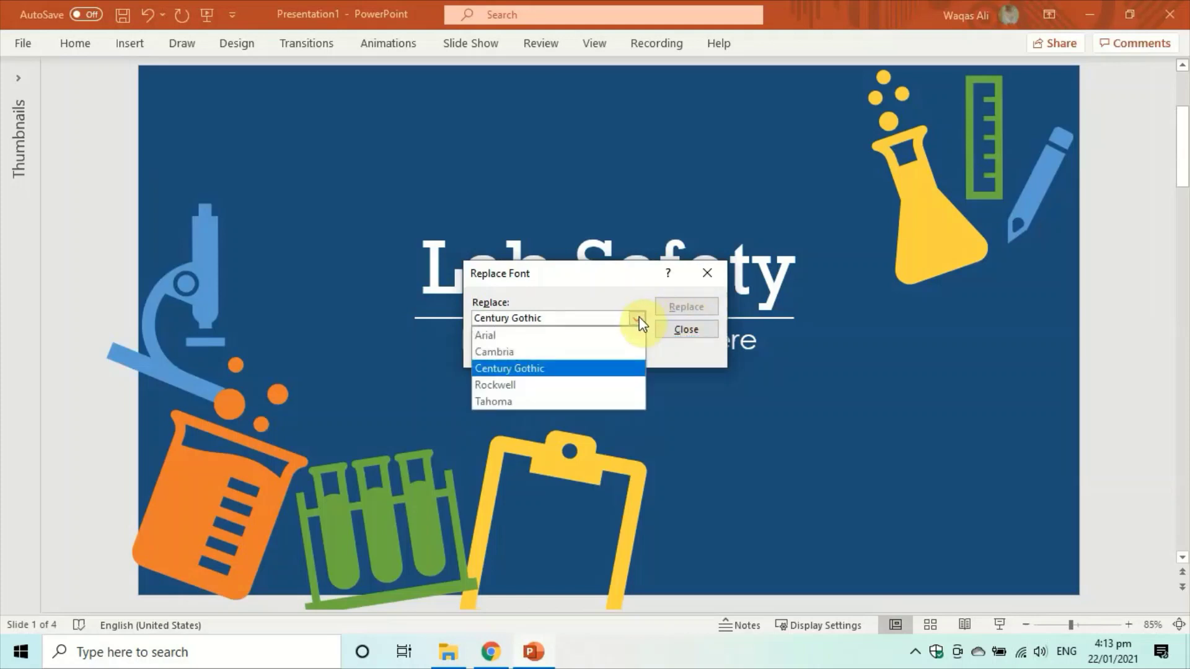
click(616, 352)
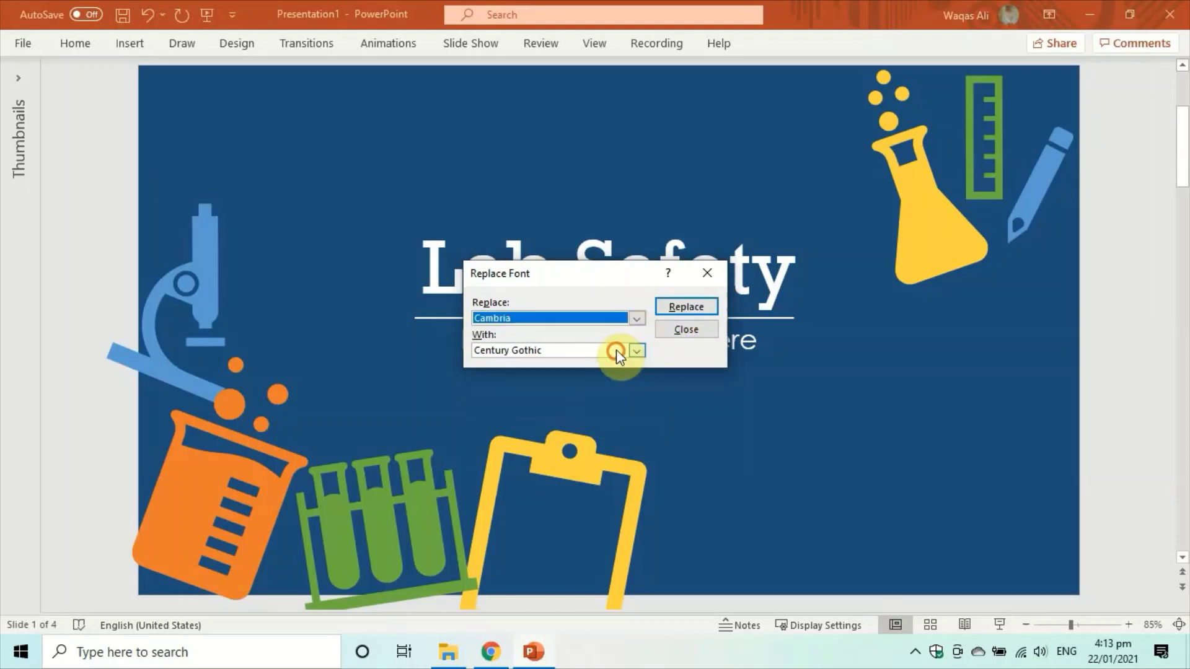
click(680, 309)
- Replace Rockwell and Tahoma with Century Gothic, then confirm no other fonts remain
click(637, 319)
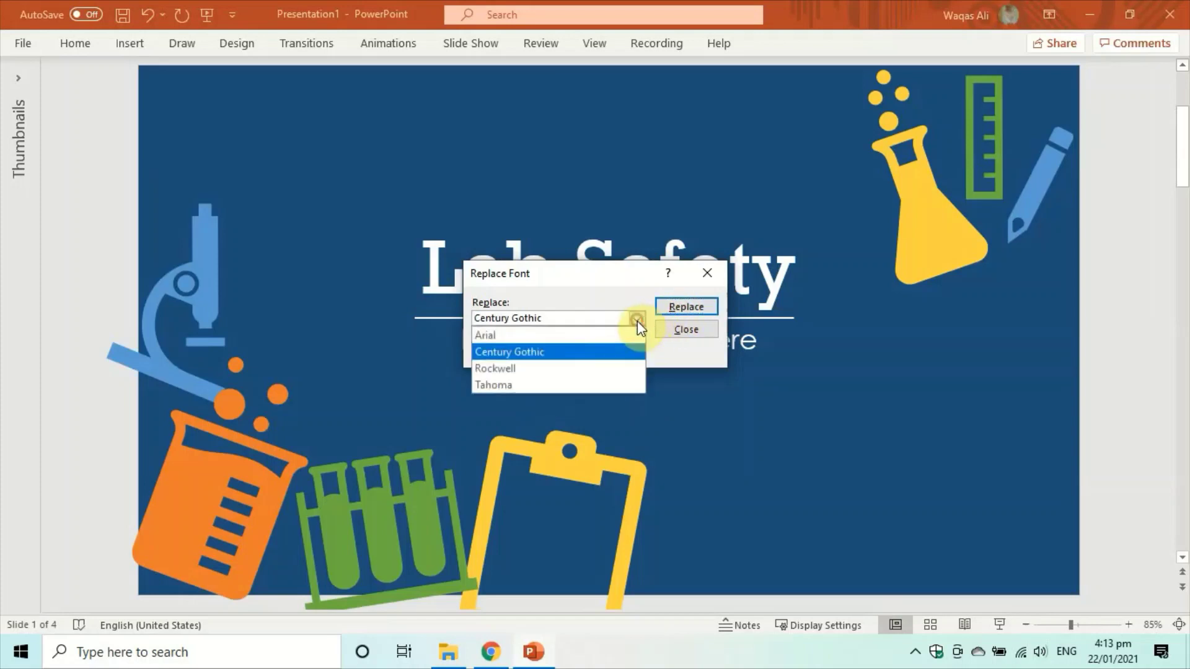
click(622, 369)
click(690, 311)
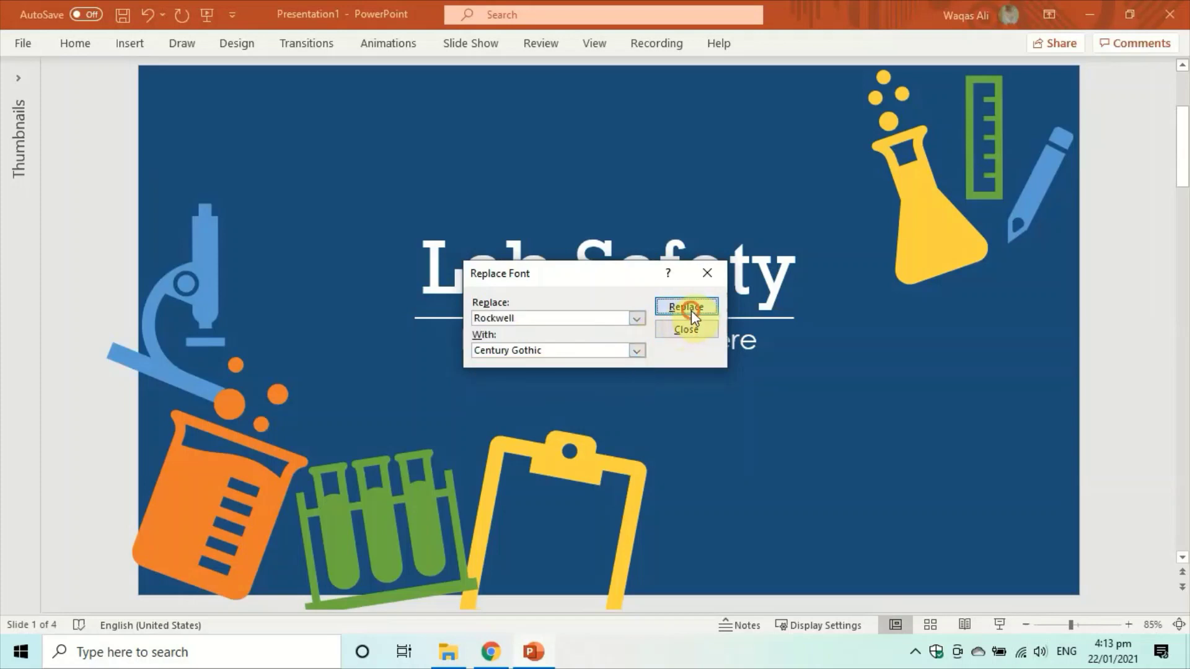
click(641, 321)
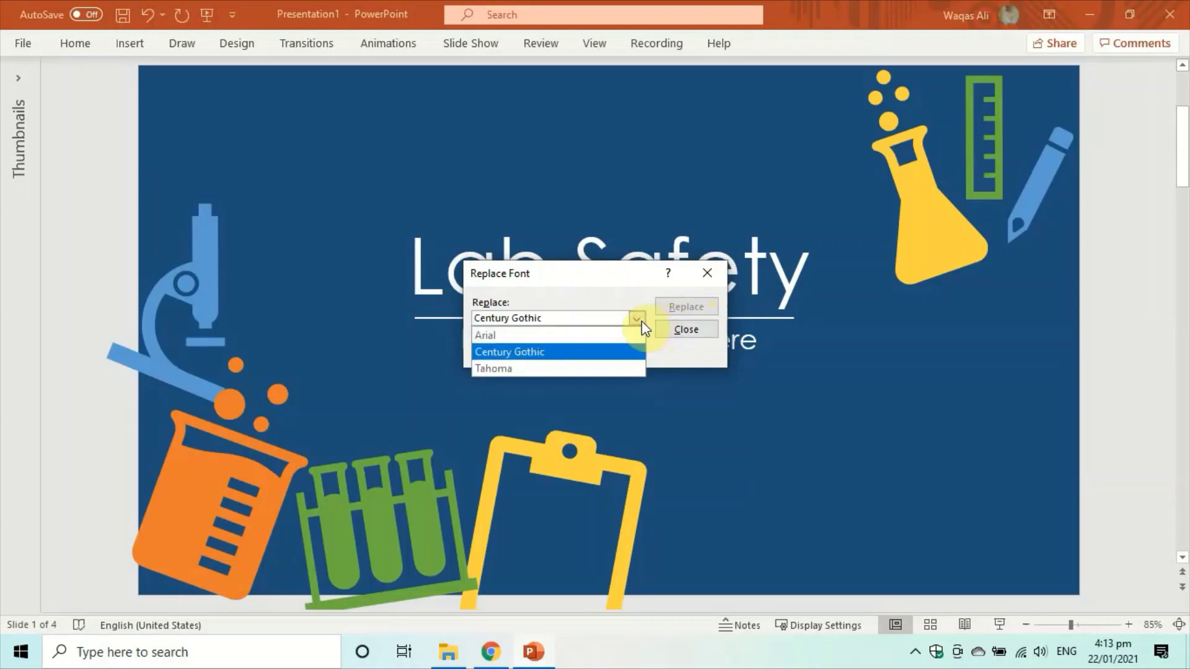
click(623, 367)
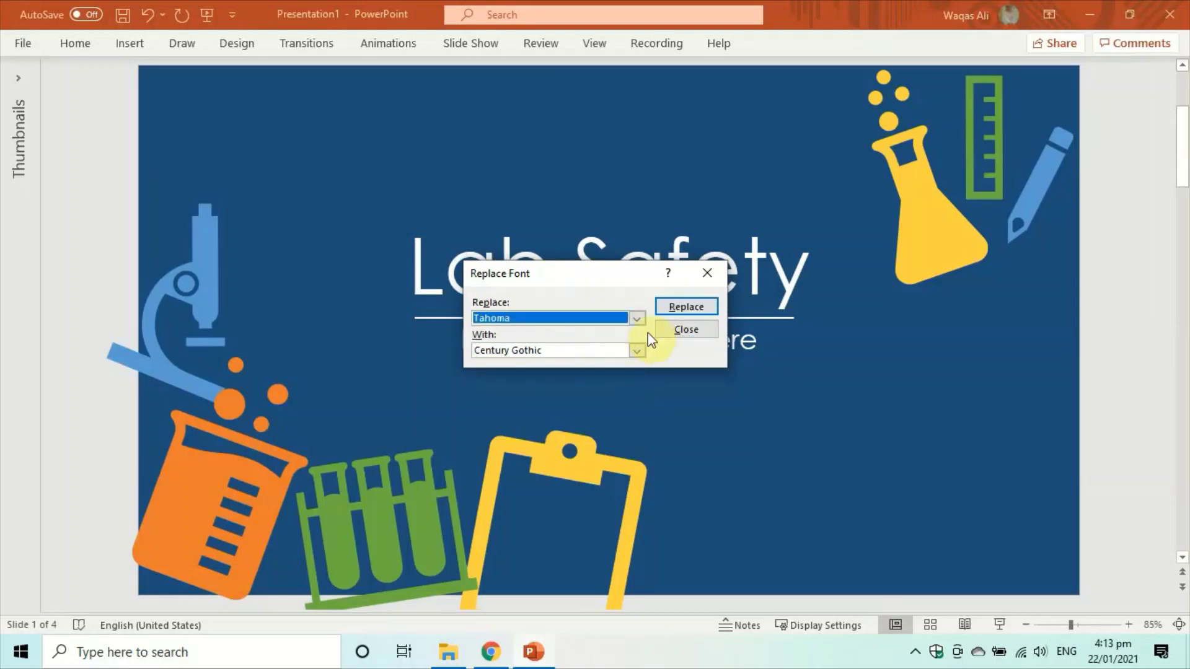
click(678, 310)
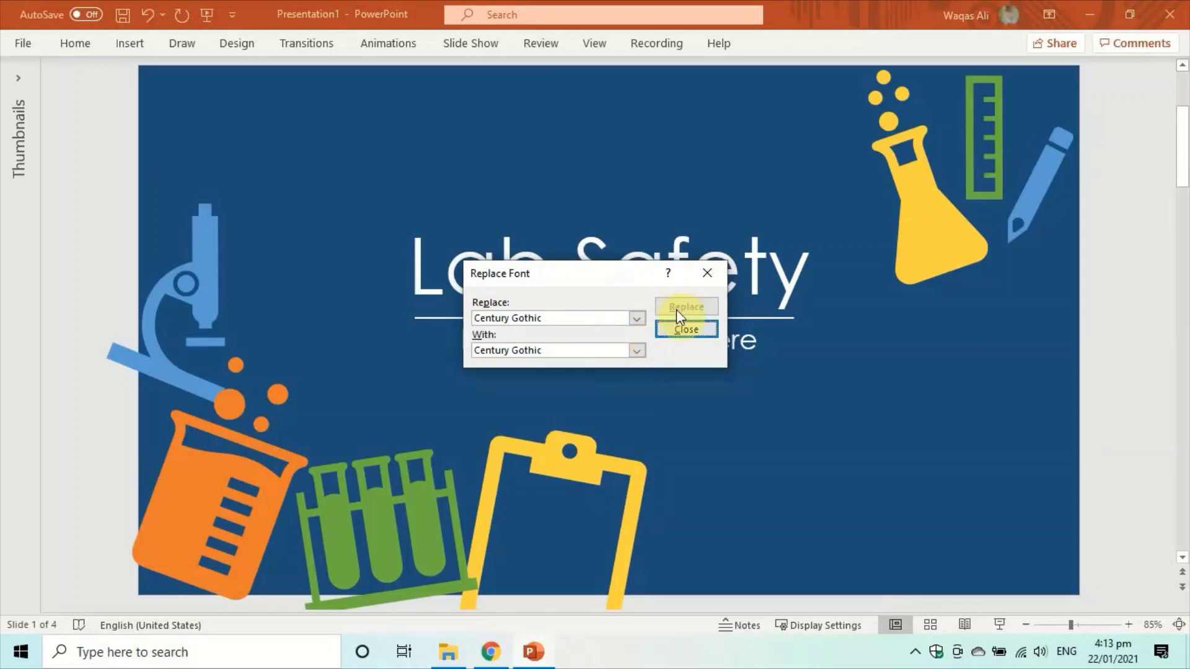
click(638, 319)
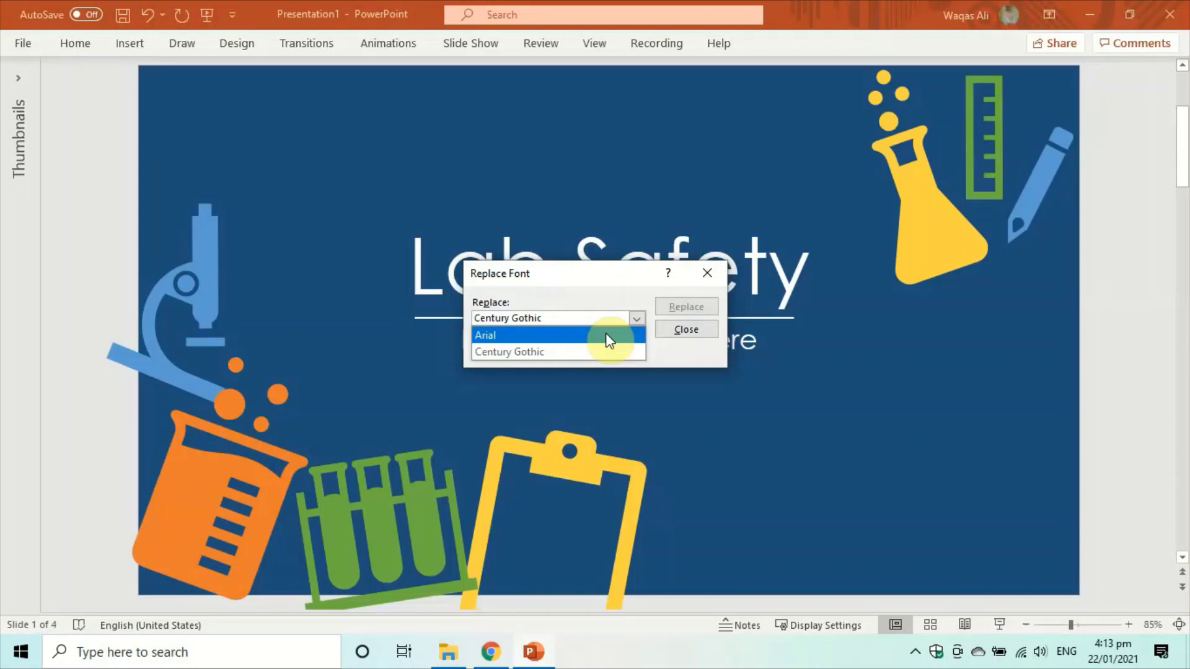
click(606, 287)
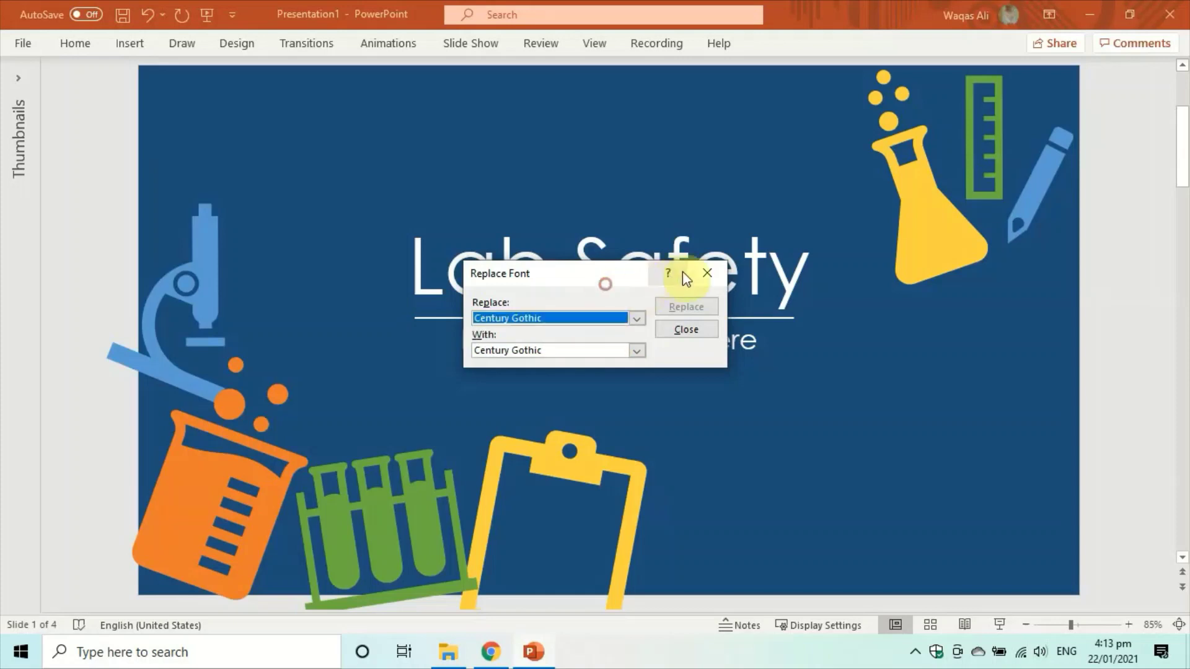
- Close Replace Font, verify the title and subtitle use Century Gothic, then select slide 2's clock icon
click(706, 278)
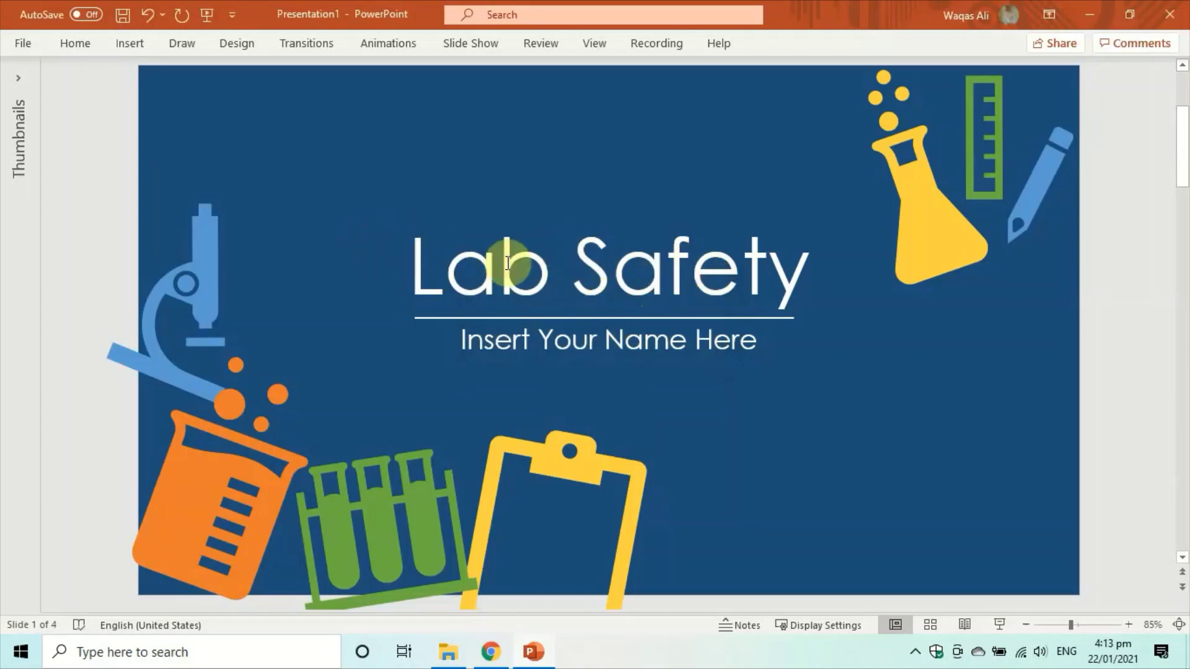
click(589, 276)
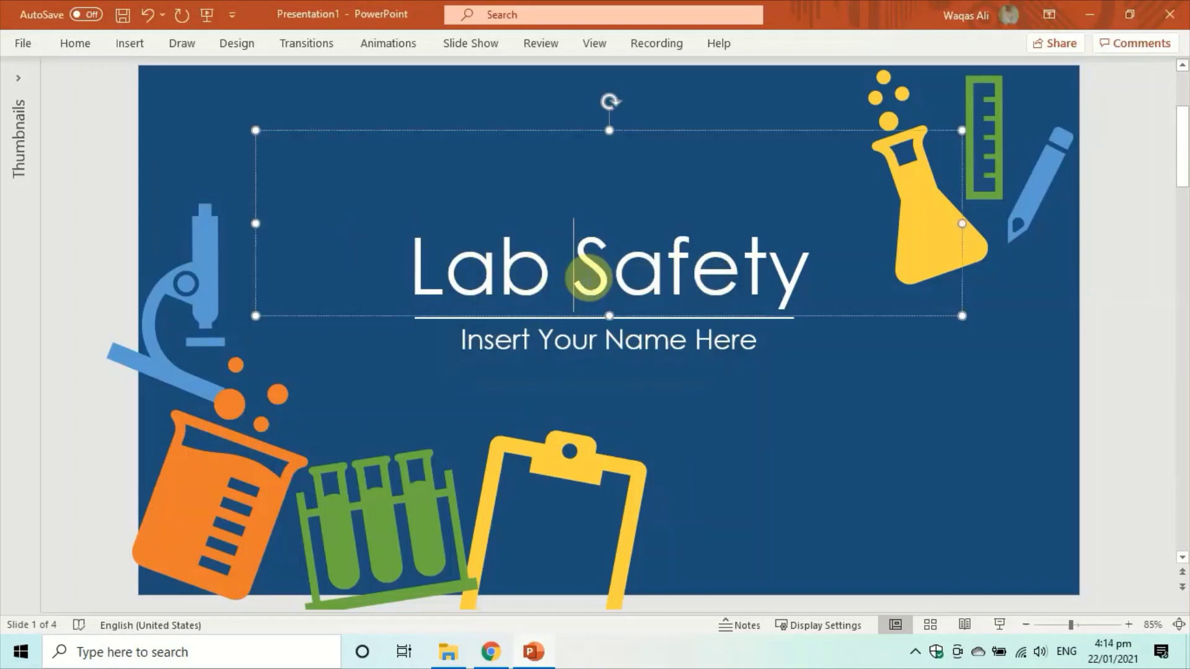
triple_click(589, 277)
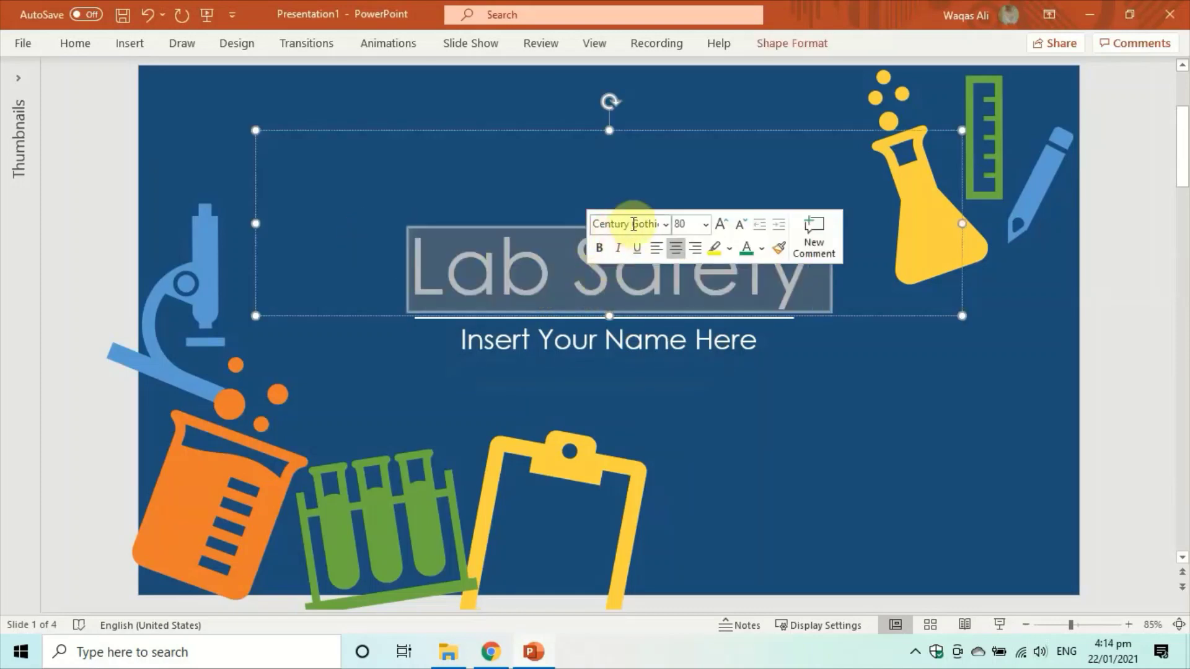
click(595, 345)
triple_click(595, 344)
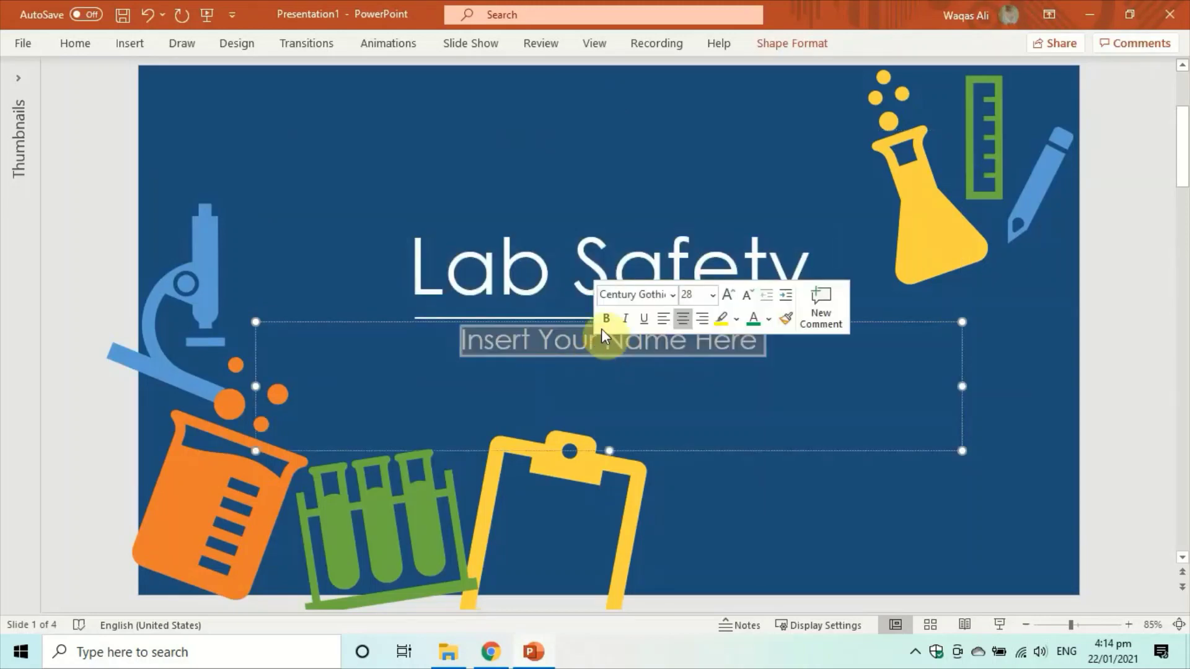
click(567, 127)
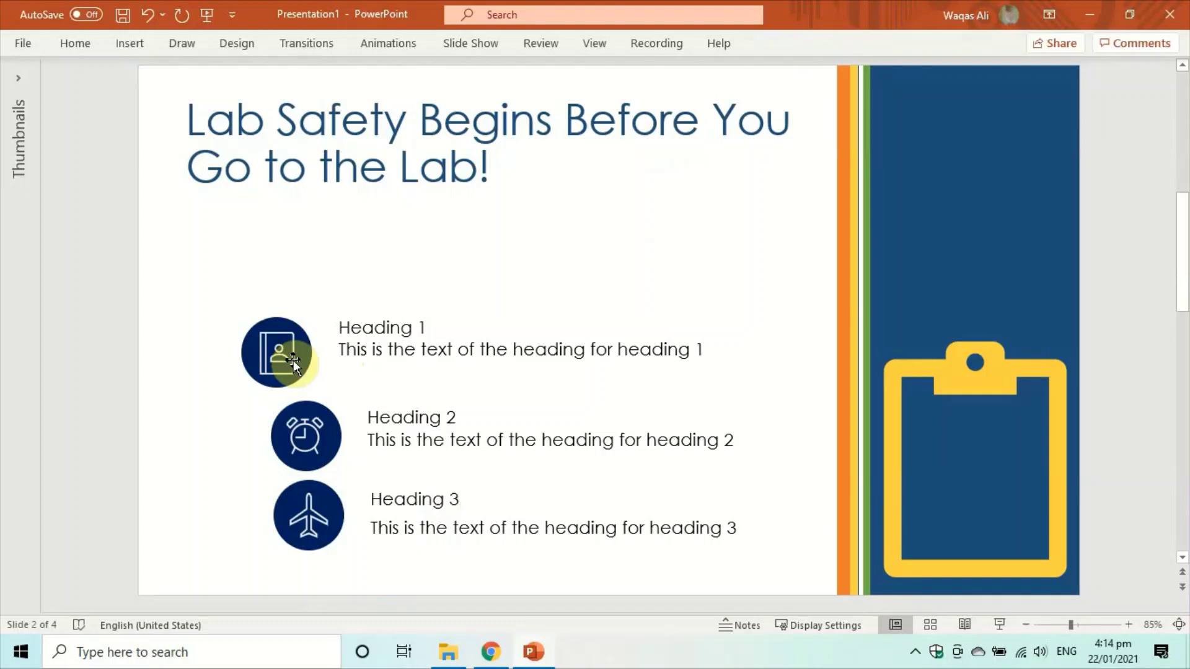
click(321, 437)
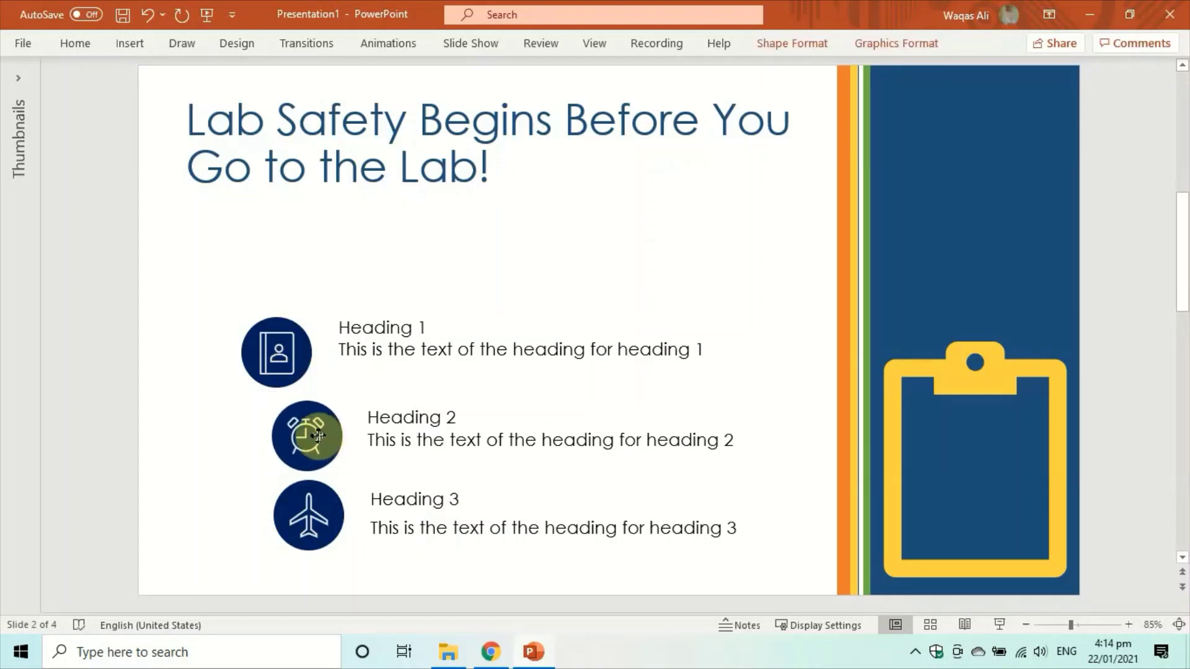
- Select the book, clock and plane icons and apply Align Left so they form one column
drag(319, 435, 314, 438)
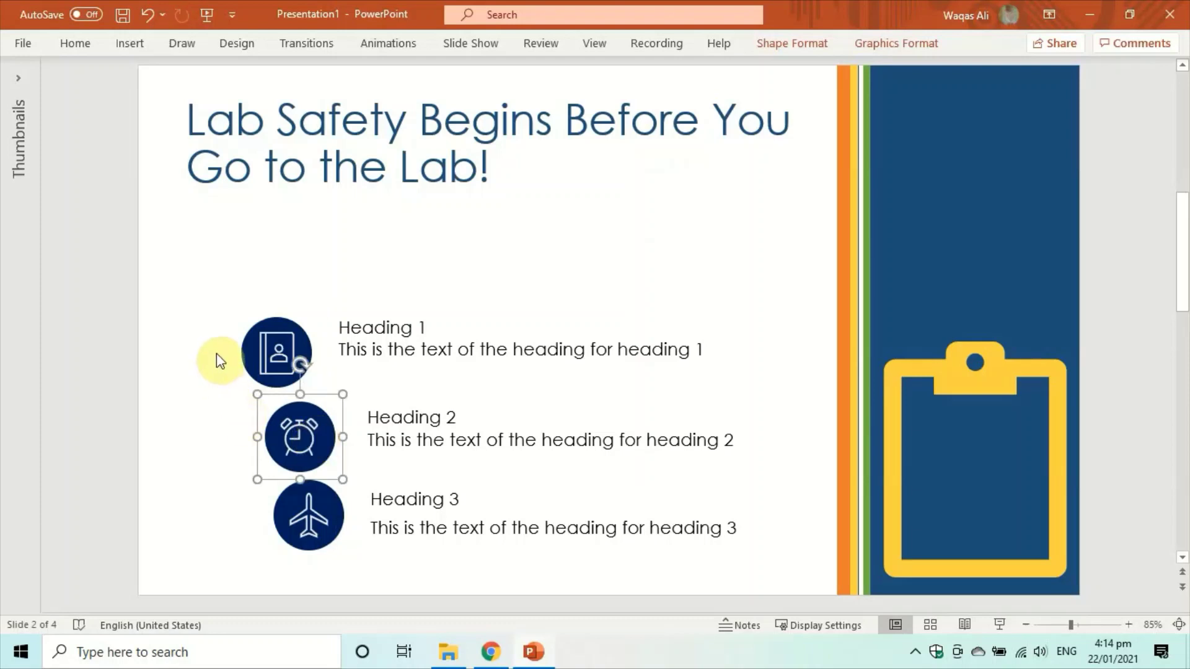
click(235, 300)
drag(230, 265, 332, 584)
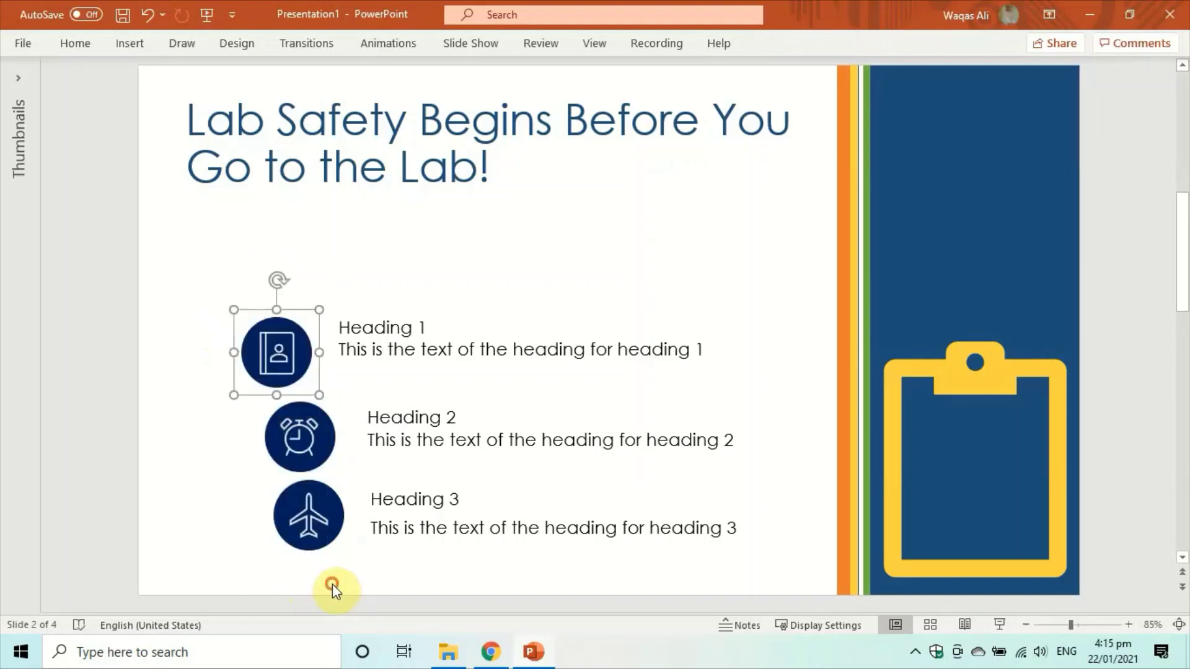
shift+click(311, 434)
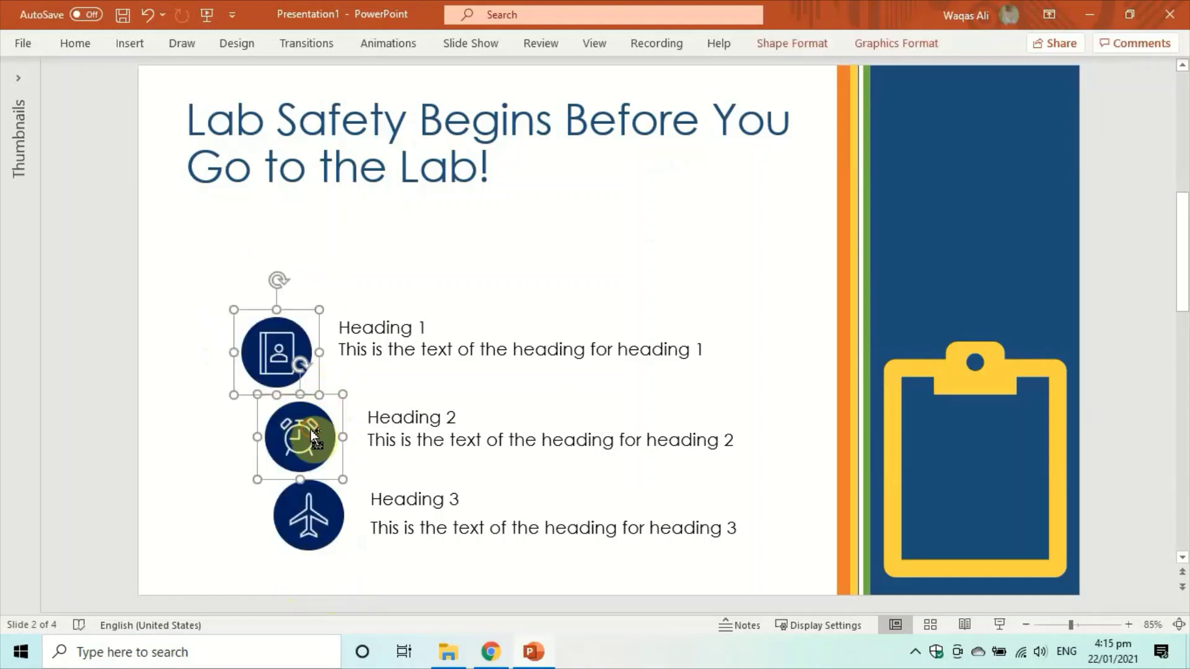
shift+click(312, 496)
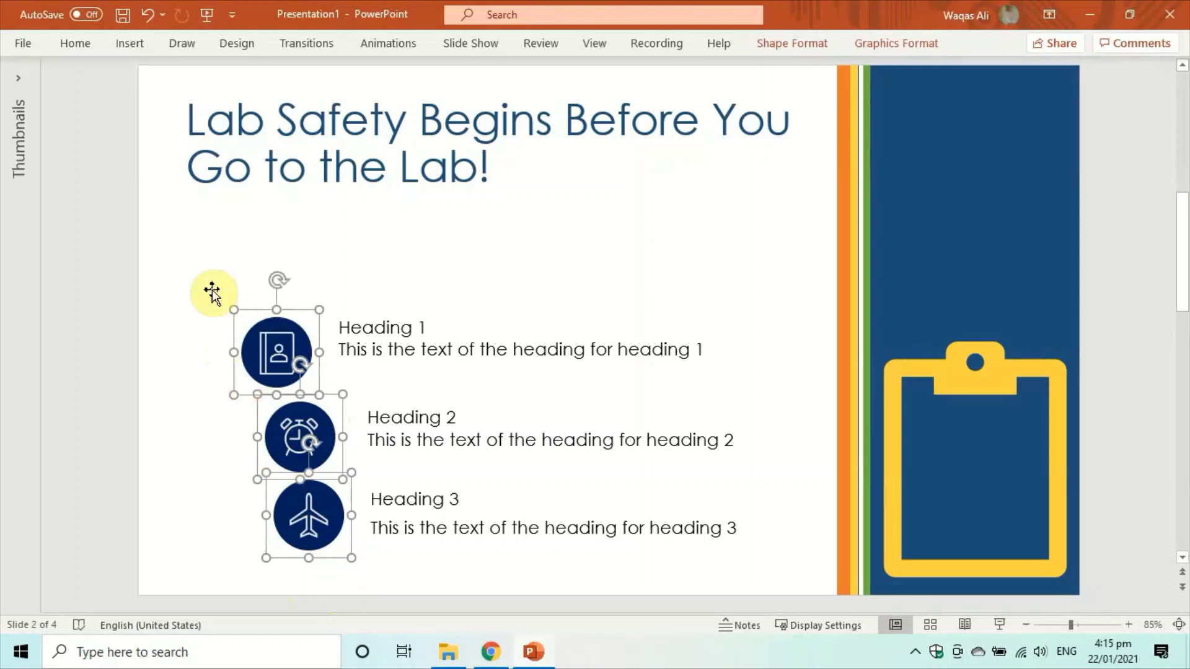
click(75, 45)
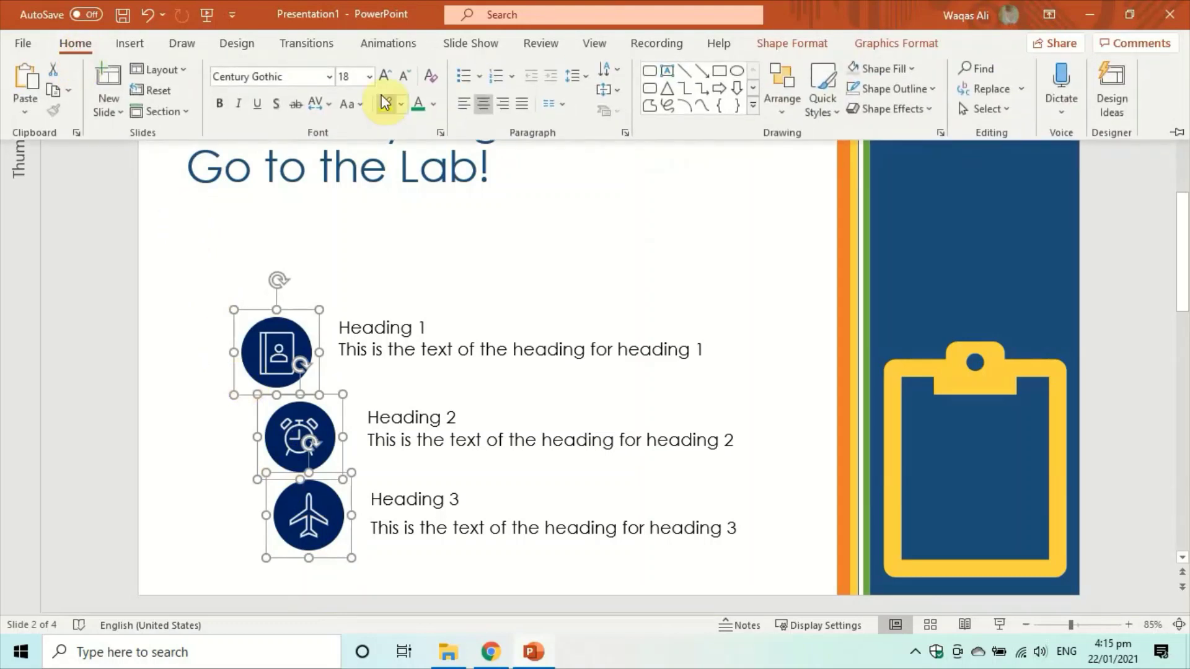
click(782, 106)
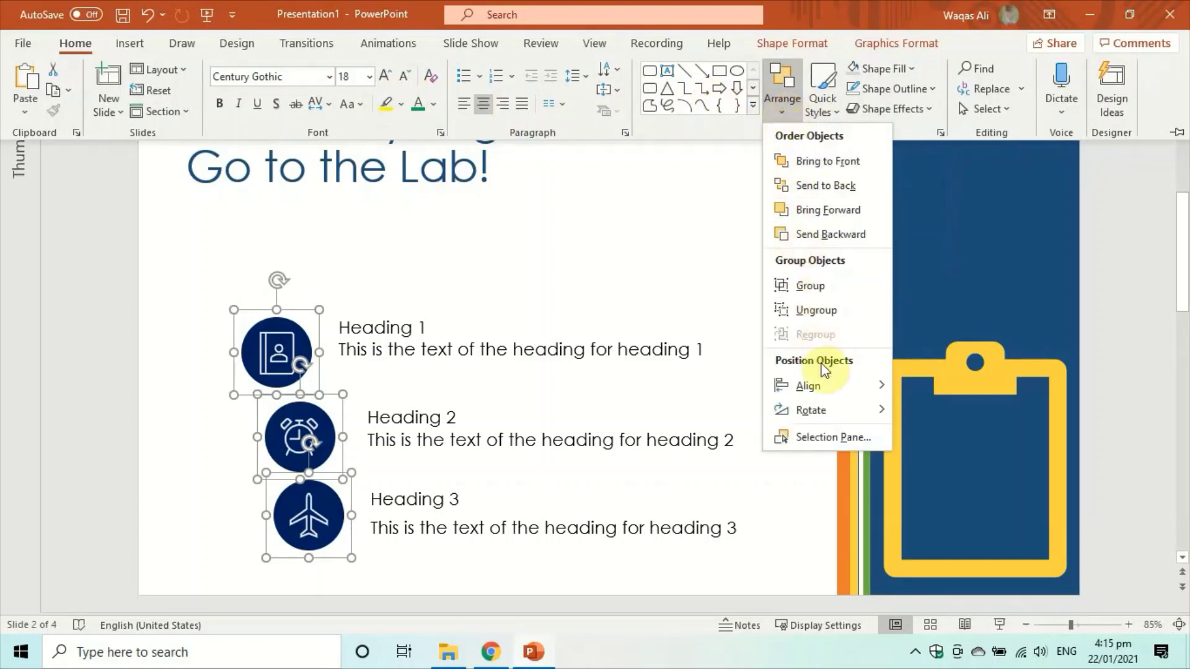
mouse_move(827, 383)
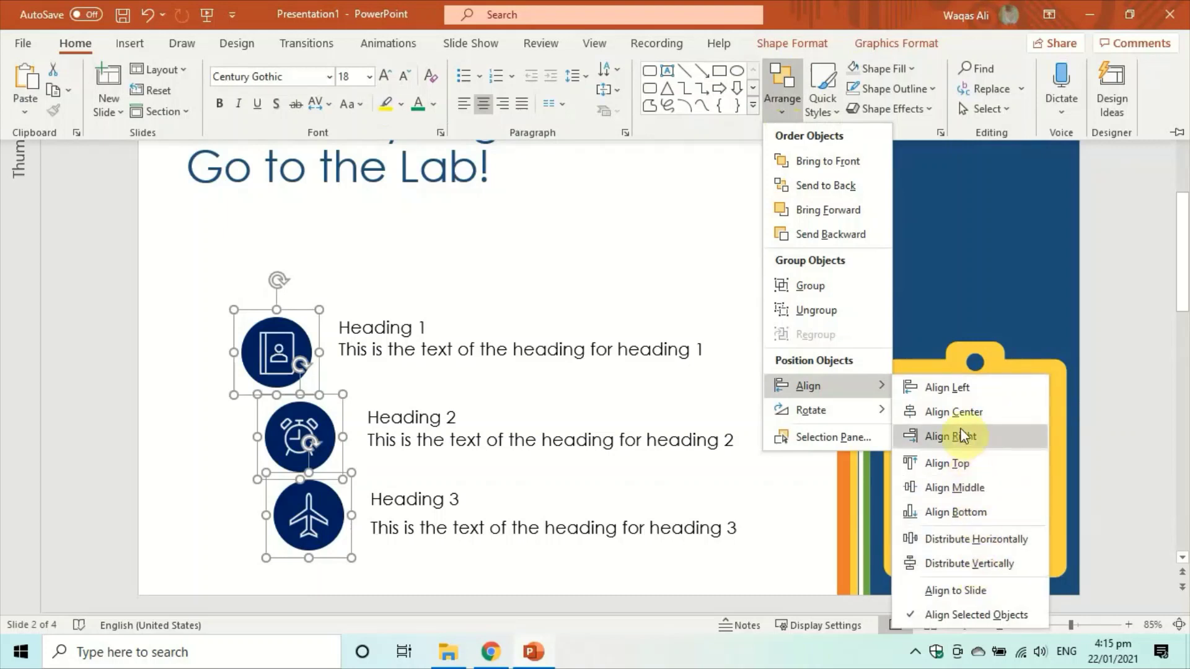
click(953, 394)
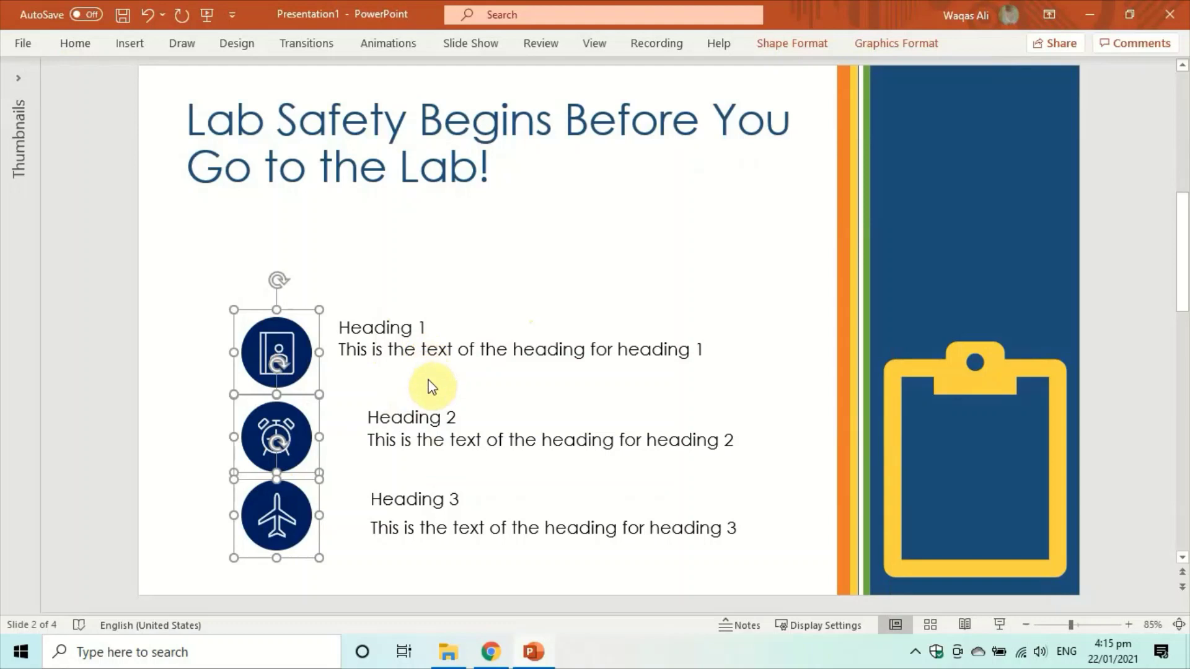
click(426, 348)
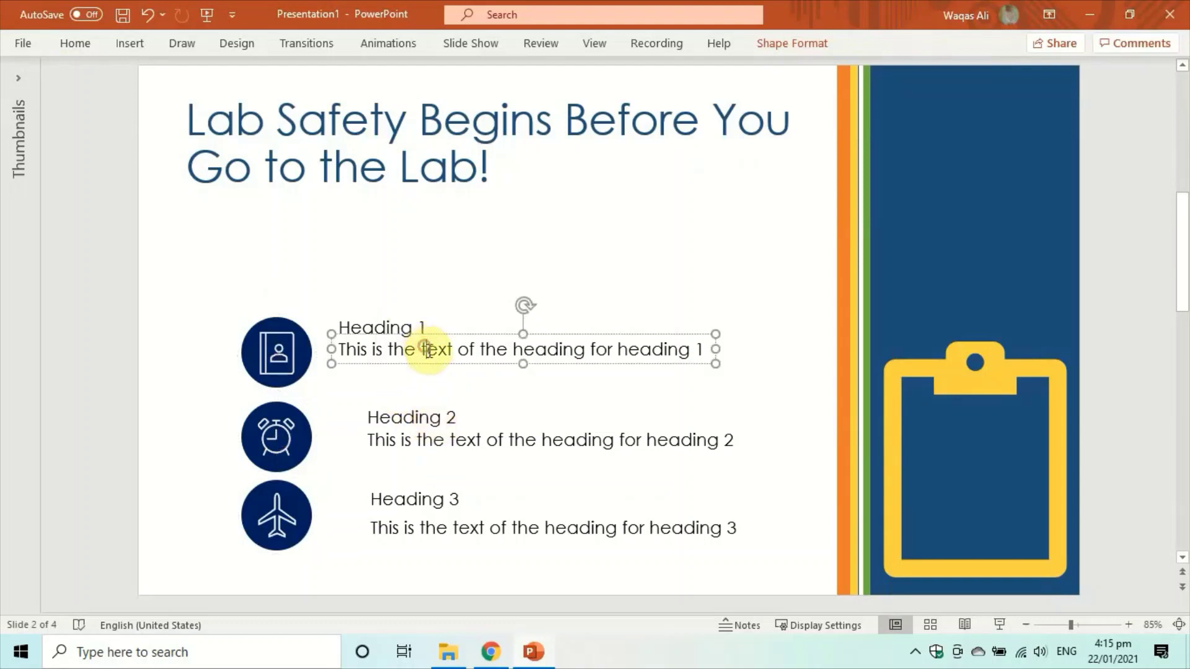
- Select all six heading and body text boxes on slide 2, Align Left them, and collapse the ribbon
click(413, 304)
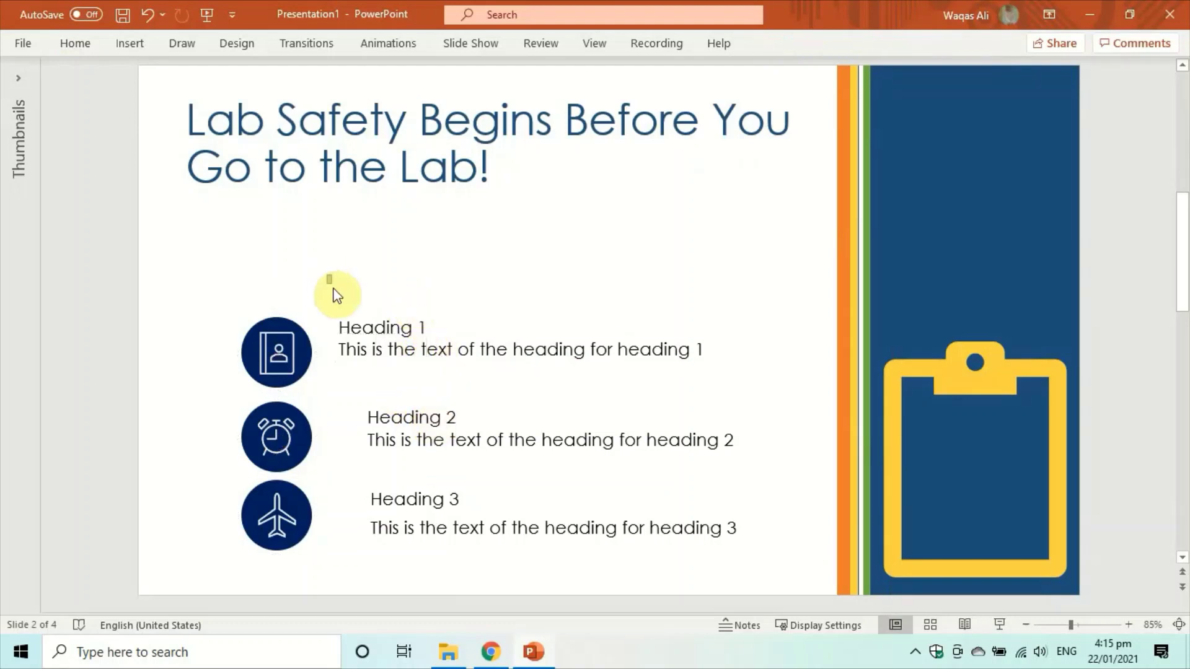
drag(327, 275, 720, 578)
shift+click(504, 442)
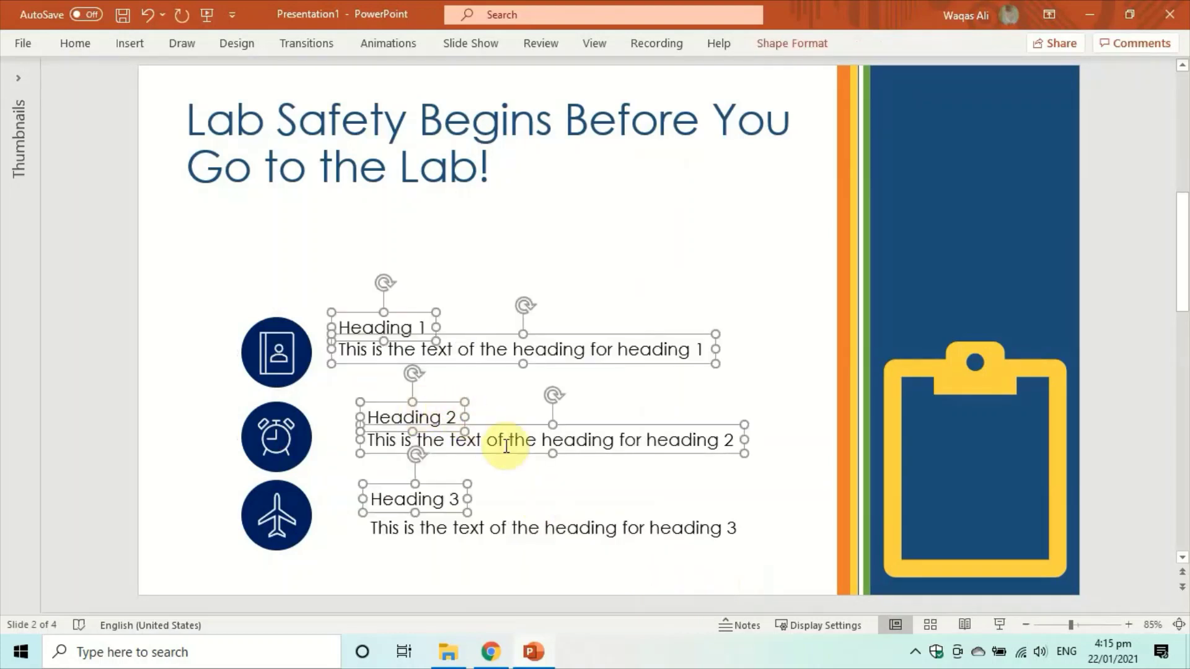
shift+click(499, 527)
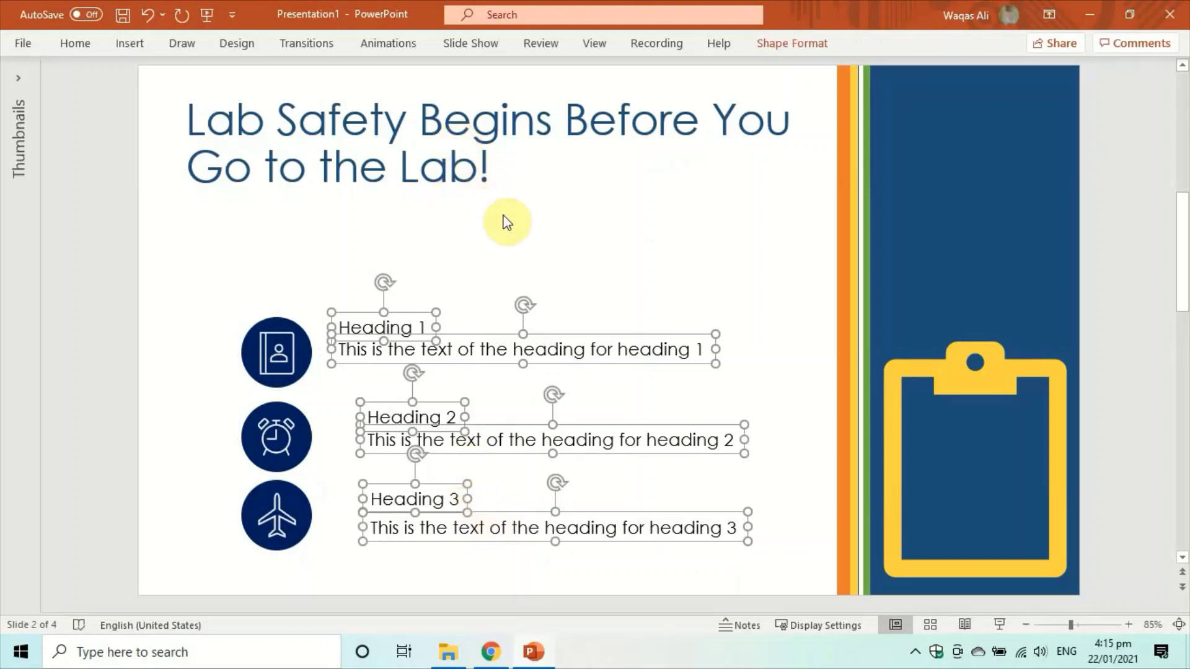
click(70, 45)
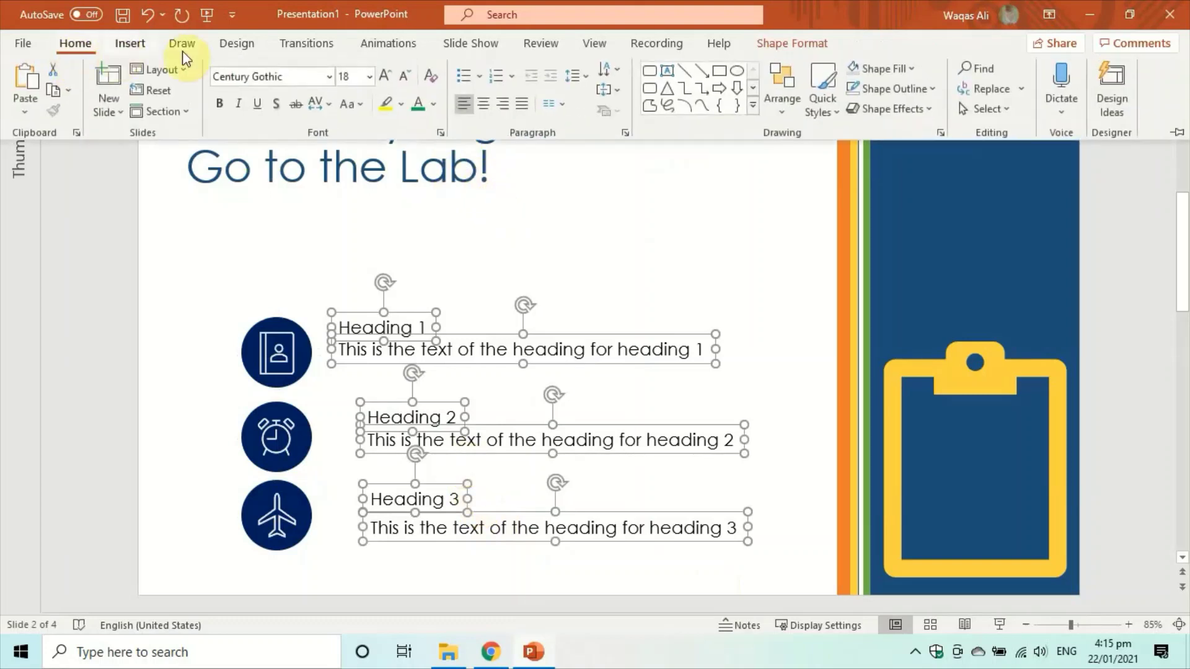
click(790, 109)
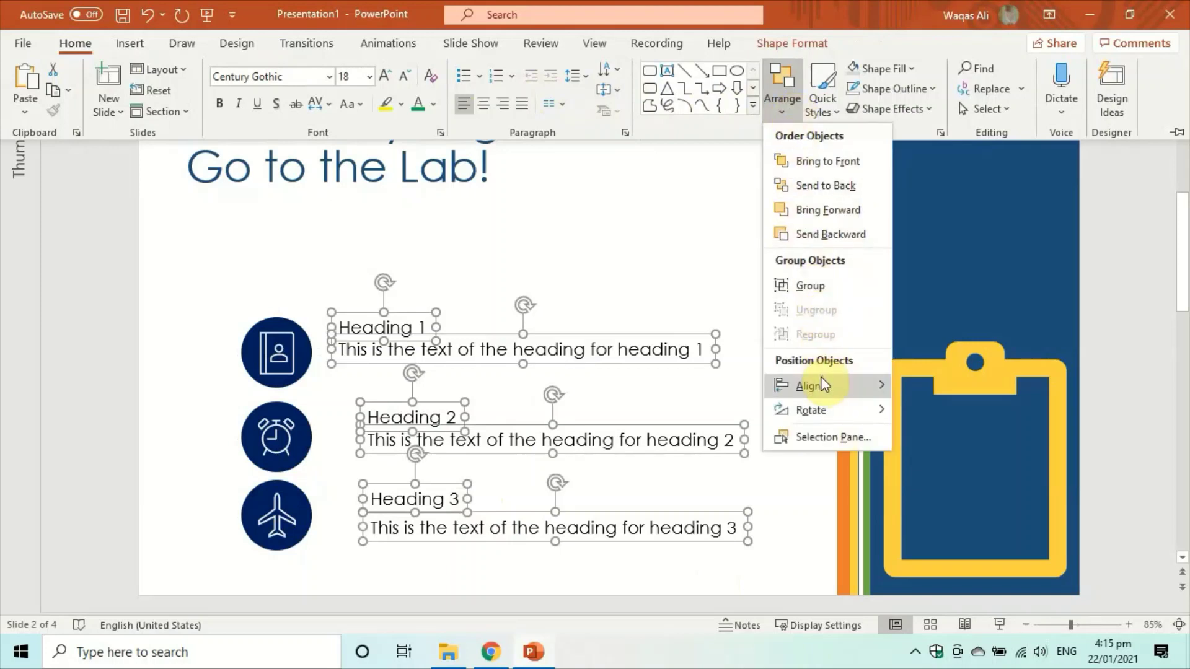
mouse_move(821, 378)
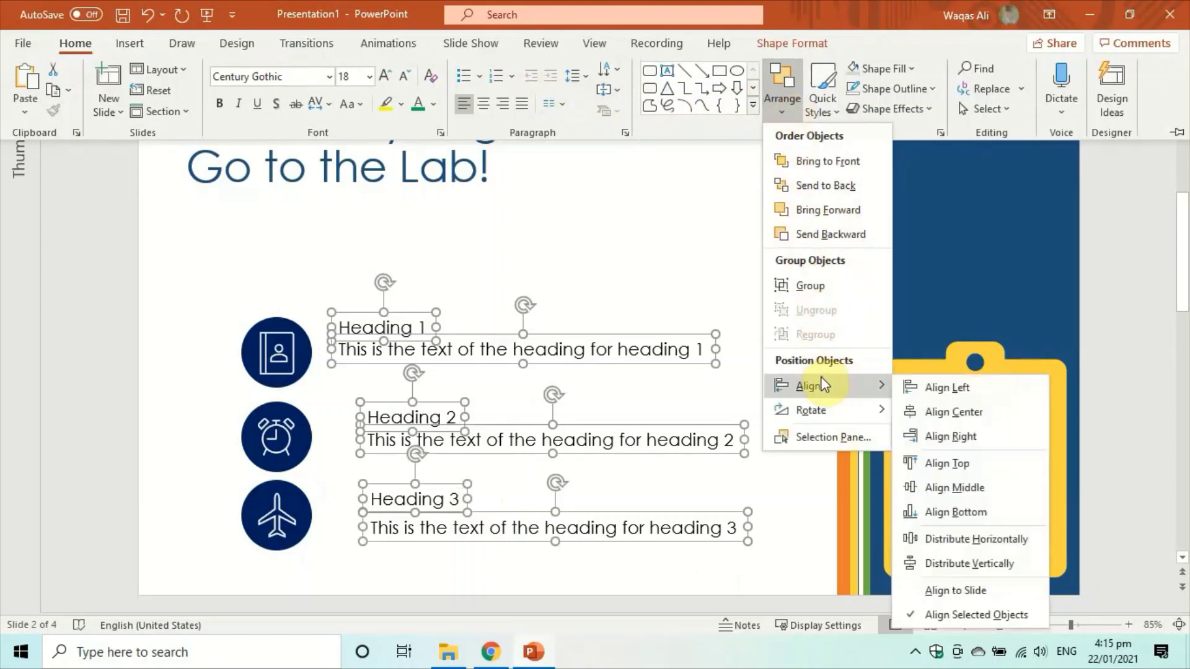
click(986, 400)
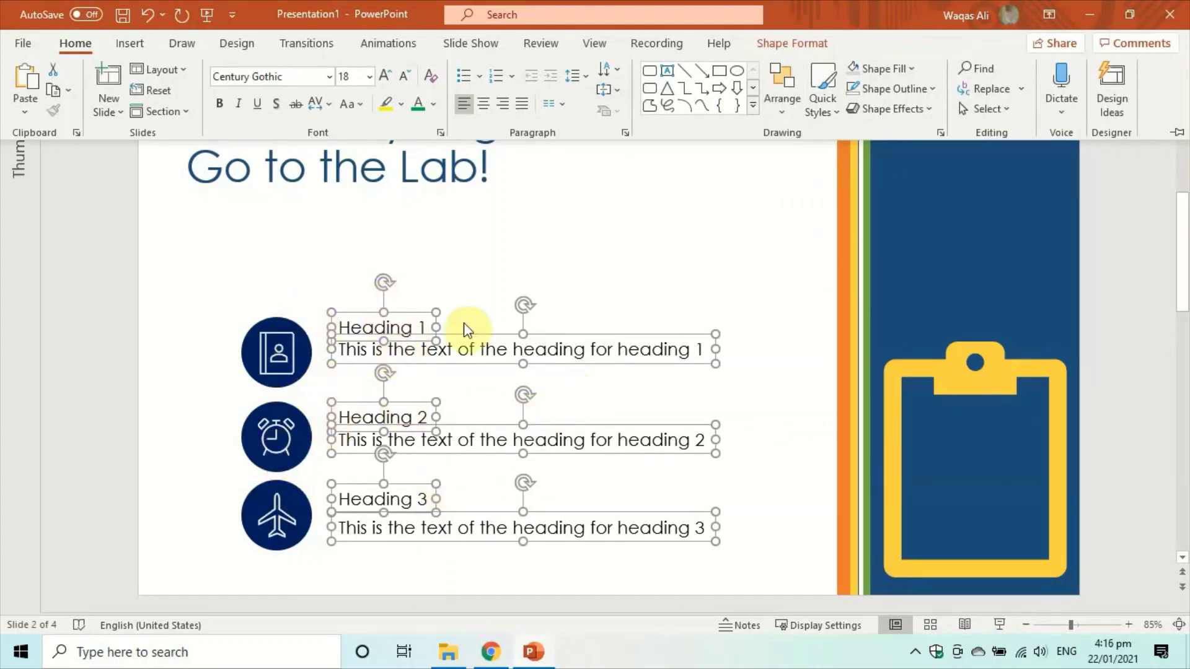
key(ctrl+F1)
click(537, 238)
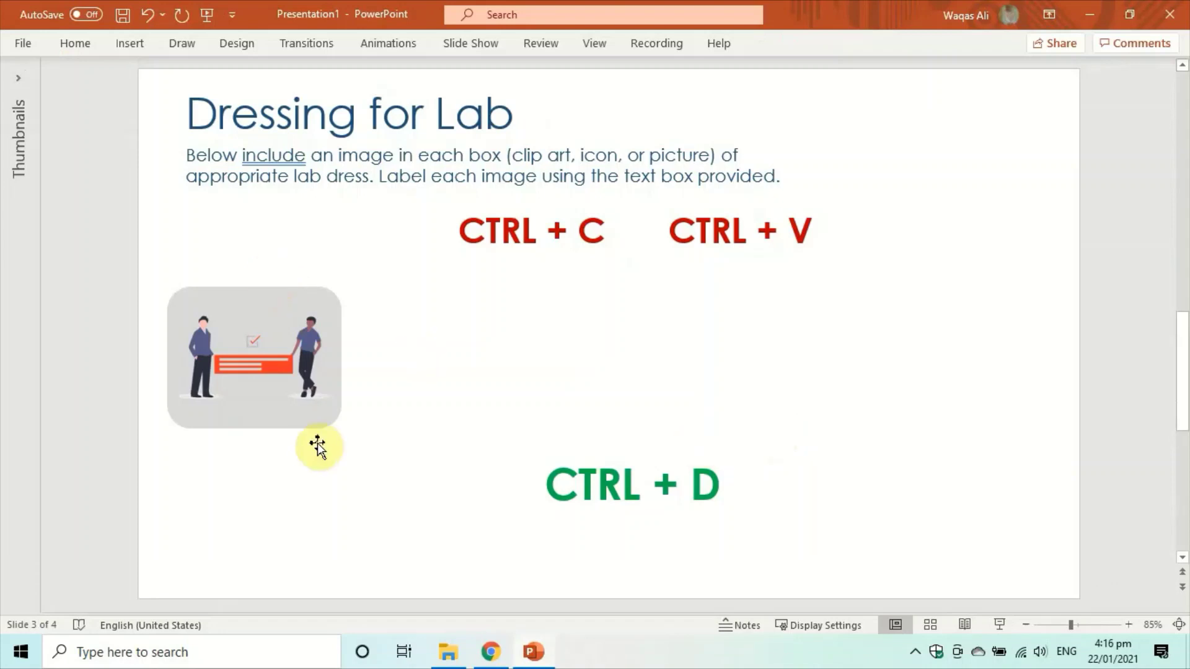
- Select the illustration of two people with a sign on slide 3
click(289, 406)
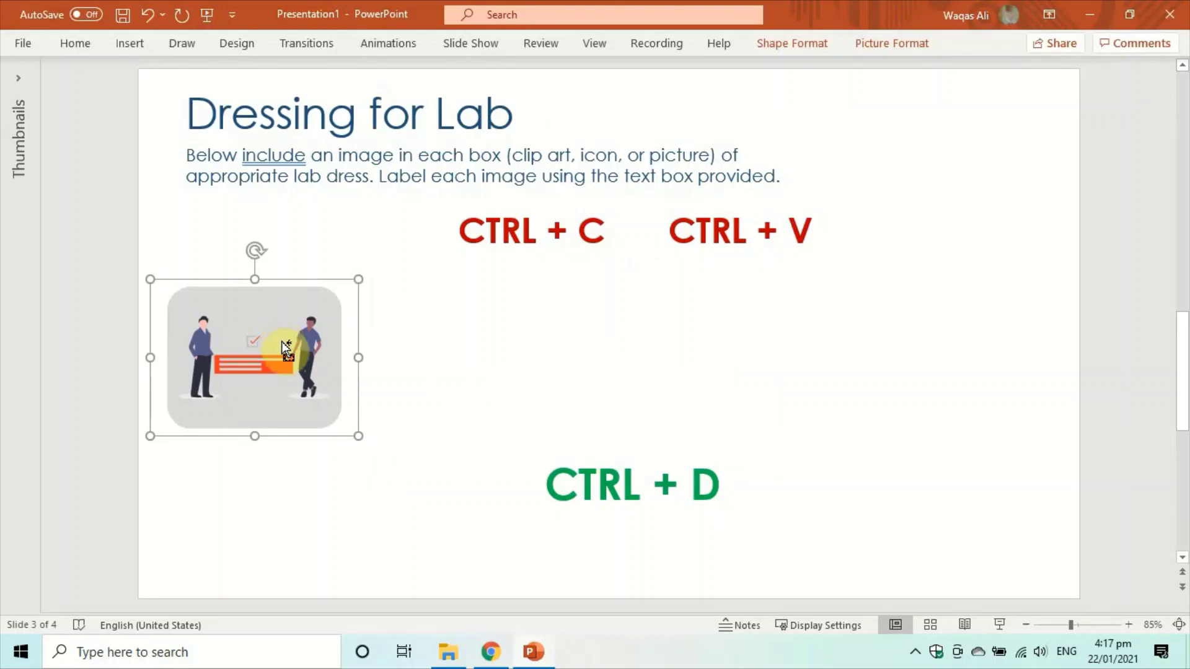
- Duplicate the slide 3 illustration with Ctrl+D into four evenly spaced copies in a row
key(ctrl+d)
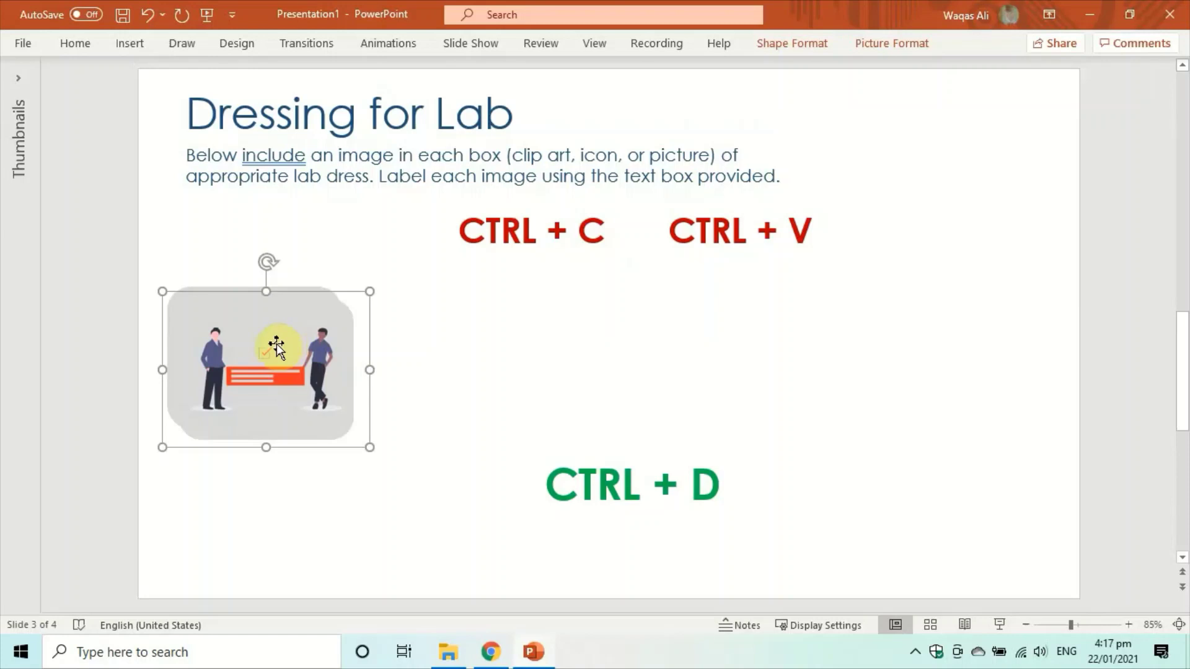
drag(276, 344, 494, 336)
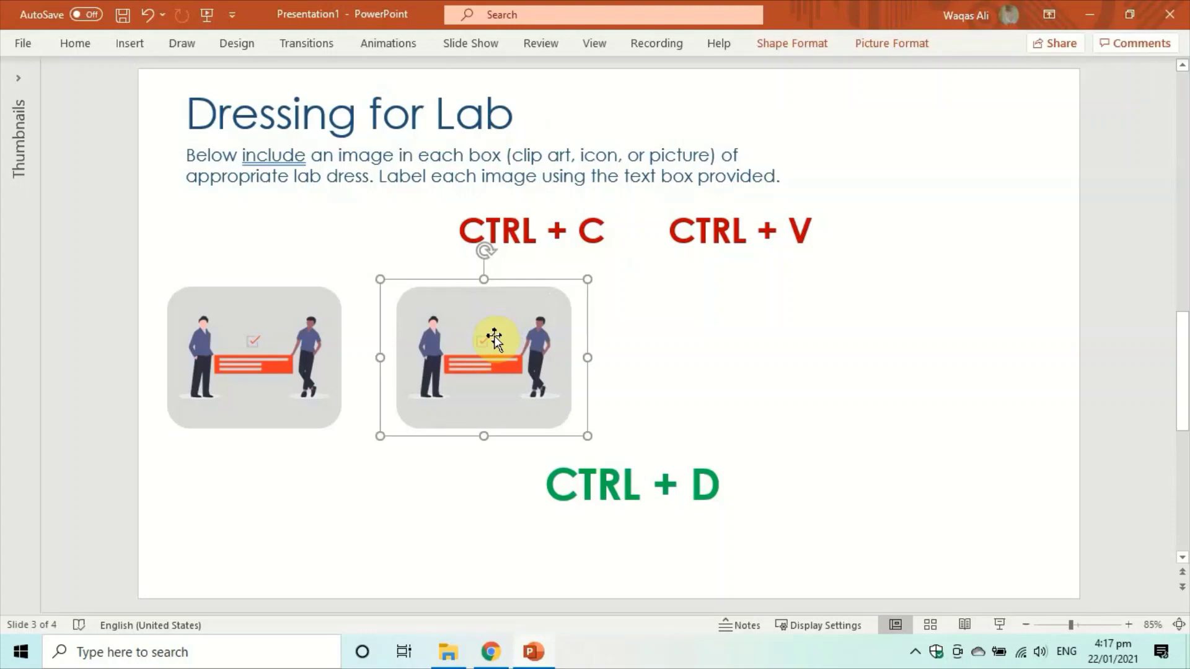
key(ctrl+d)
key(ctrl+d)
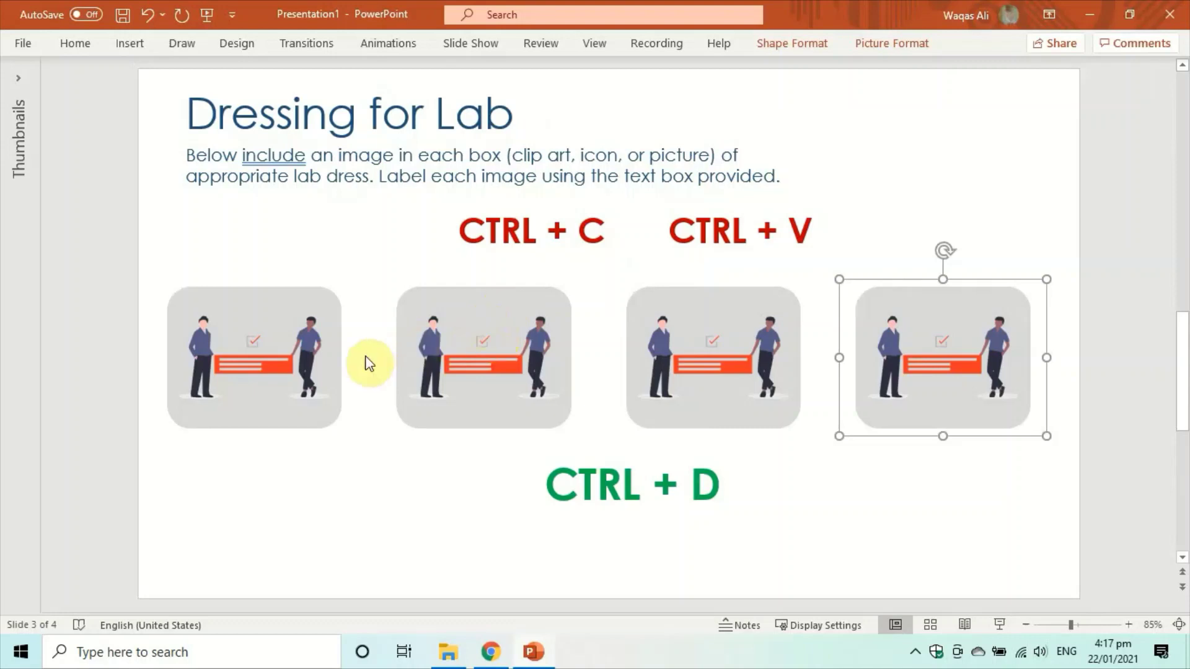
click(888, 469)
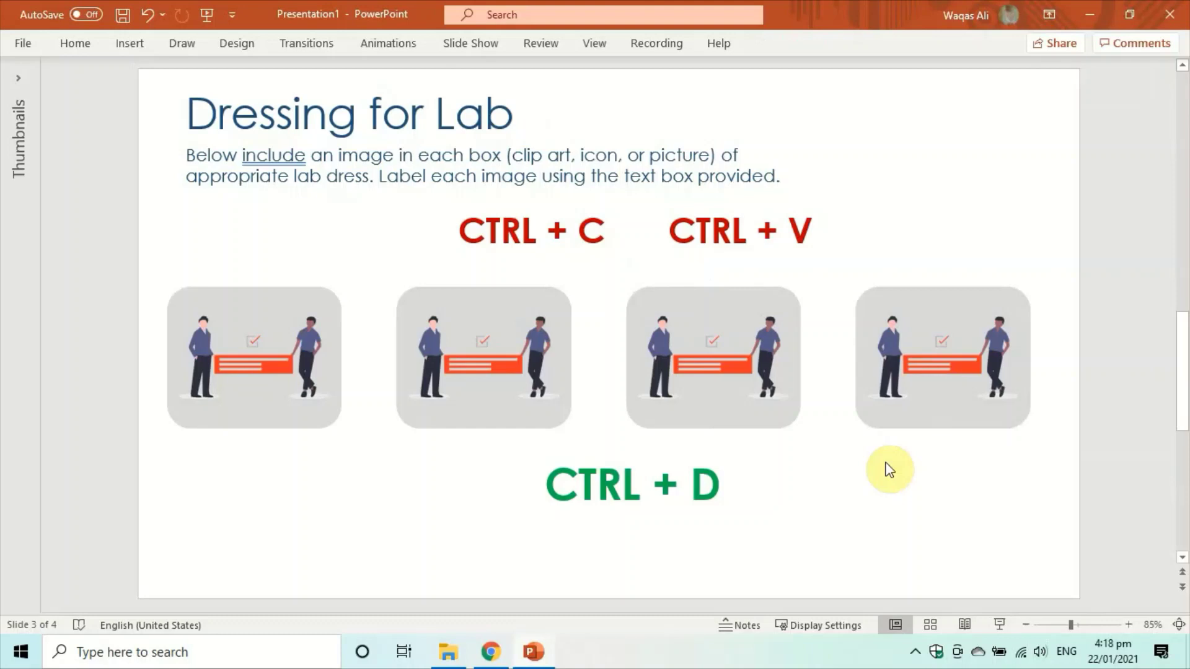
- On slide 4, Ctrl+Shift-drag a copy of the teal-sign illustration right, then add two more with Ctrl+D
scroll(889, 469, down, 1)
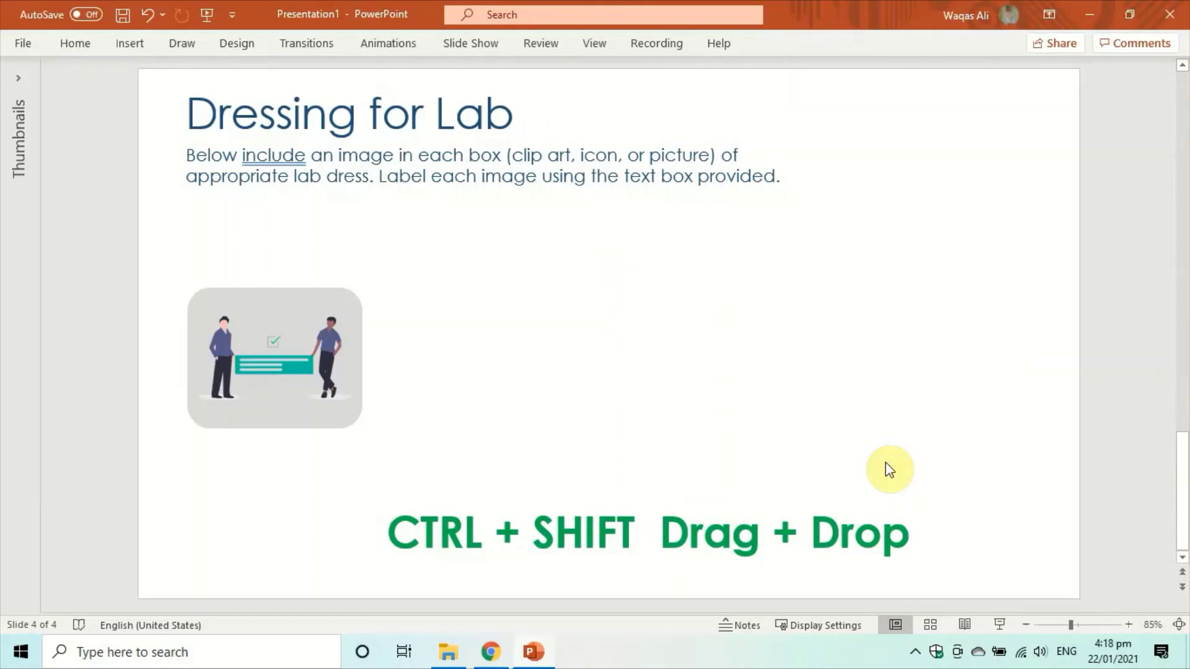
click(328, 349)
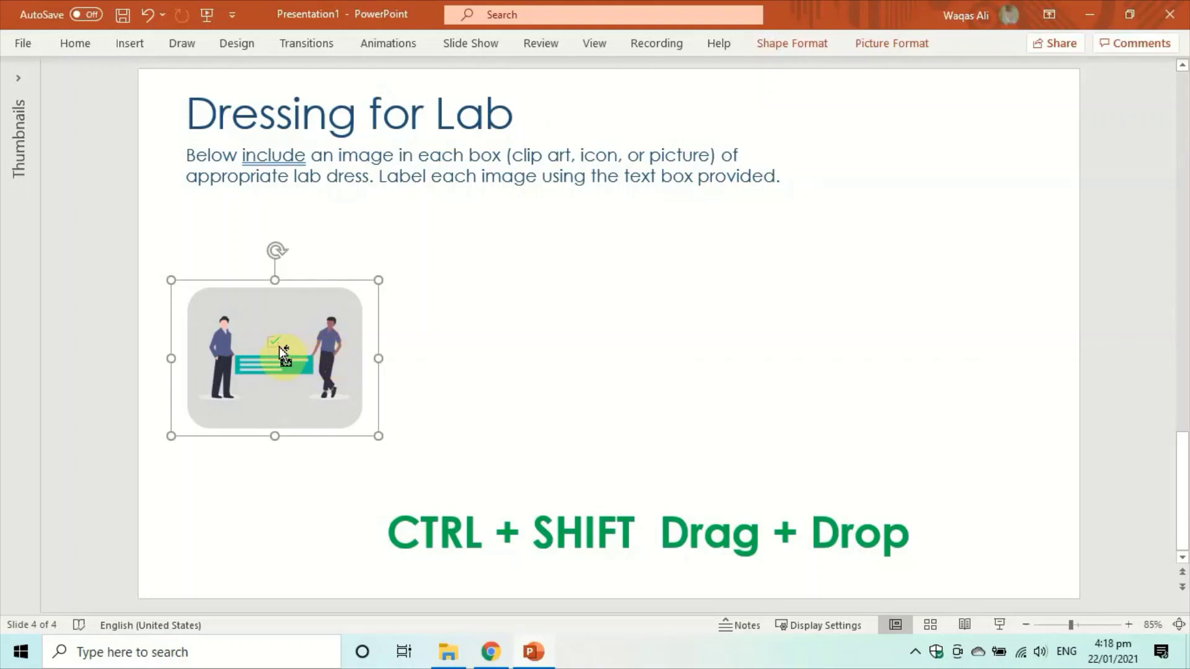
drag(279, 347, 510, 344)
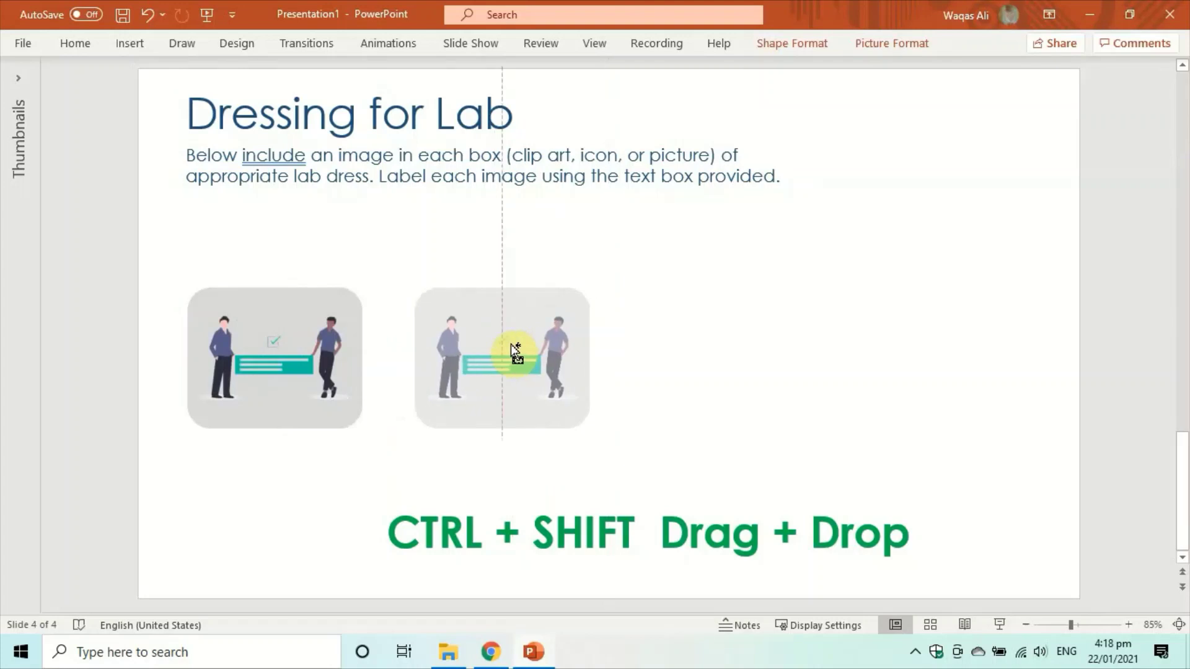
drag(511, 344, 511, 343)
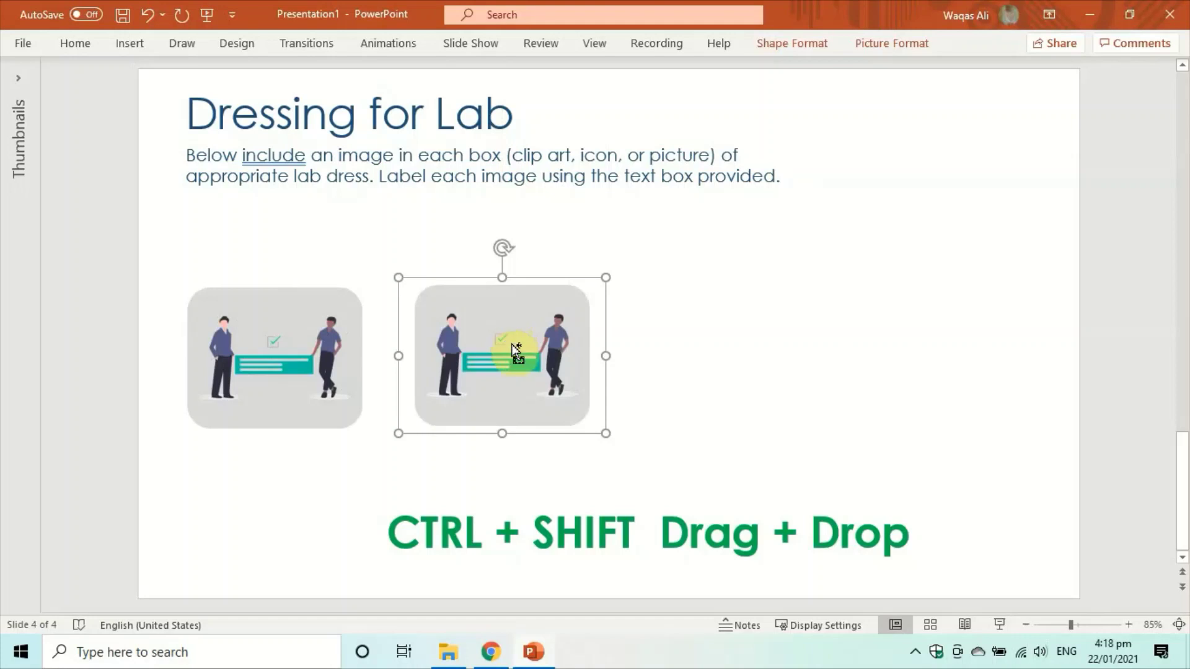
key(ctrl+d)
key(ctrl+d)
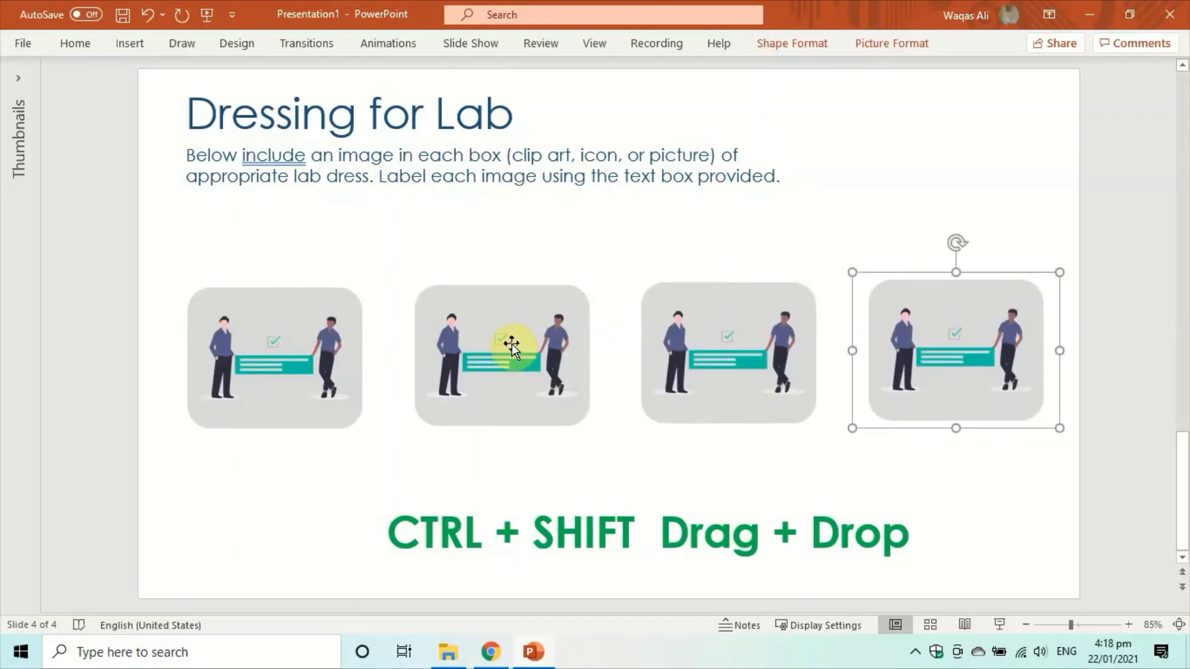
click(614, 241)
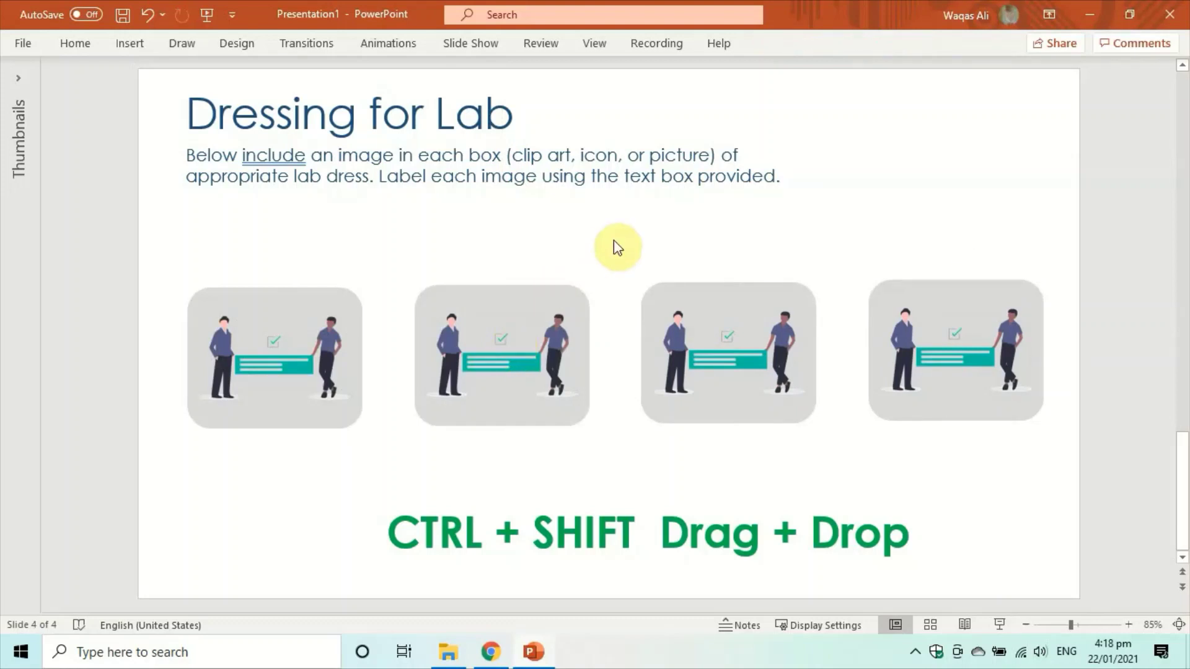